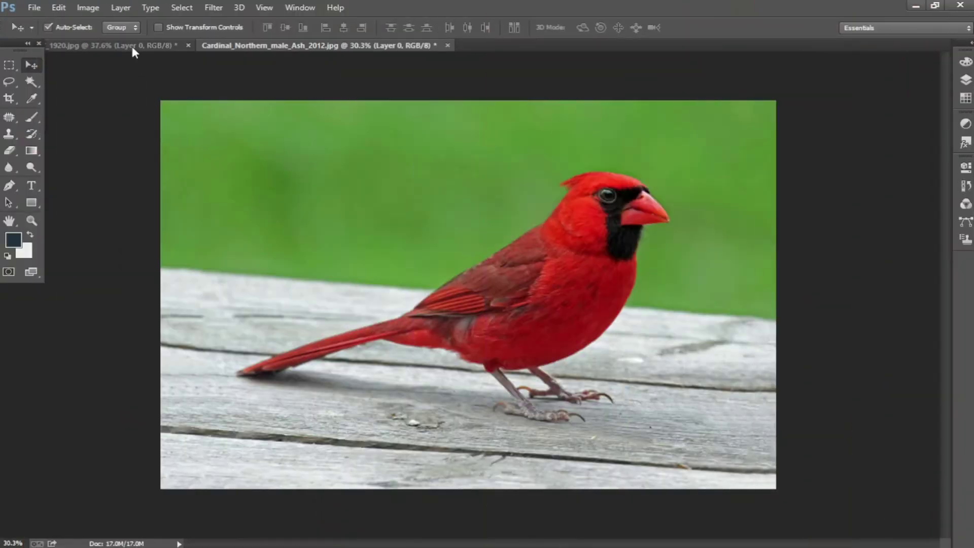
Lasso a loose area around the fox's head and drag it onto the cardinal photo.
{"action": "left_click", "coordinate": [132, 47]}
{"action": "scroll", "coordinate": [543, 189], "scroll_direction": "up", "scroll_amount": 2}
{"action": "scroll", "coordinate": [589, 189], "scroll_direction": "up", "scroll_amount": 2}
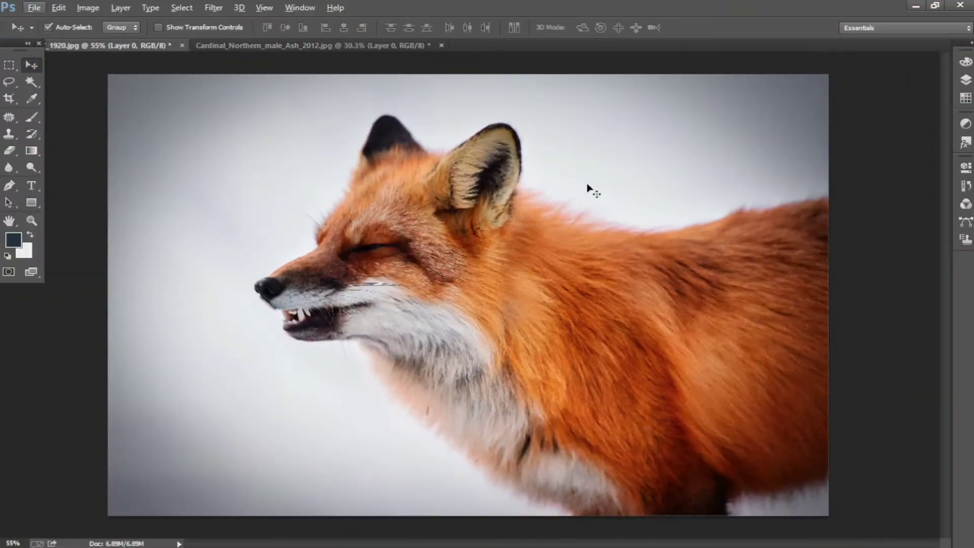
{"action": "left_click", "coordinate": [10, 82]}
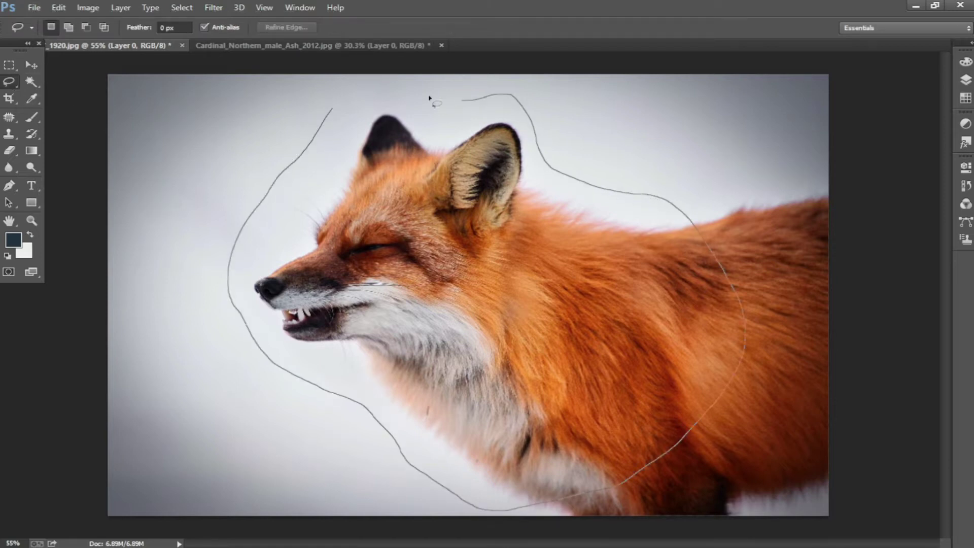
{"action": "left_click_drag", "start_coordinate": [429, 98], "coordinate": [386, 102]}
{"action": "key", "text": "v"}
{"action": "left_click_drag", "start_coordinate": [457, 253], "coordinate": [507, 280]}
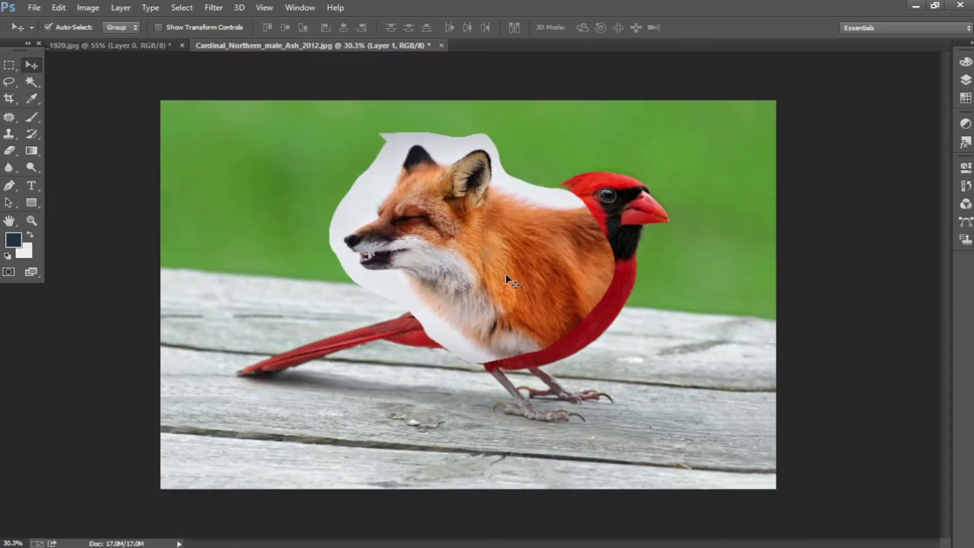
{"action": "key", "text": "ctrl+t"}
Flip the fox head horizontally so it faces right, and confirm.
{"action": "right_click", "coordinate": [510, 277]}
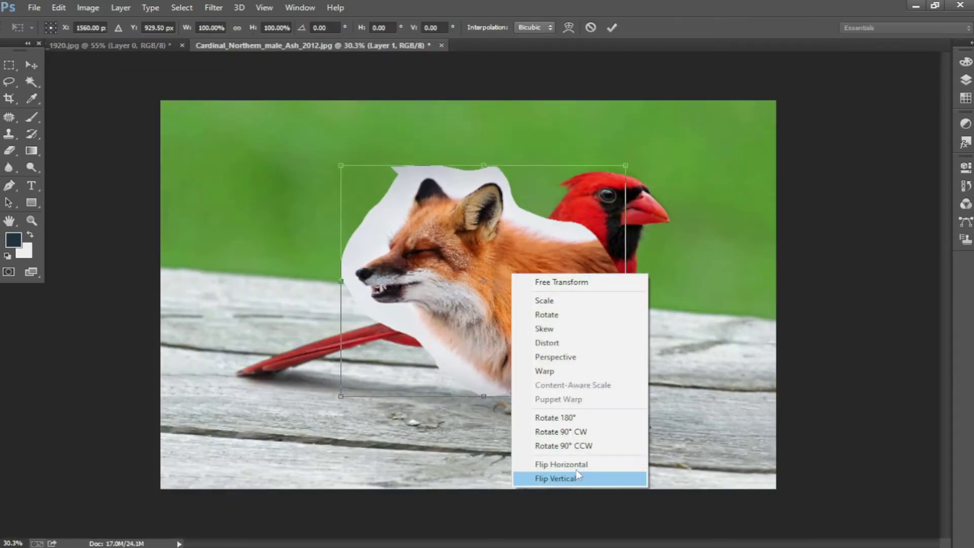
{"action": "left_click", "coordinate": [560, 464]}
{"action": "scroll", "coordinate": [699, 133], "scroll_direction": "up", "scroll_amount": 2}
{"action": "left_click", "coordinate": [613, 28]}
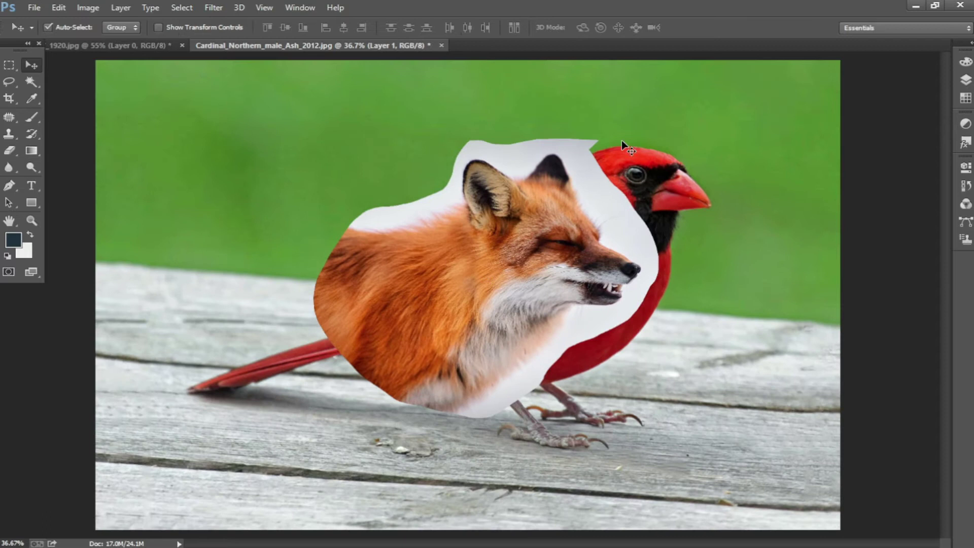
{"action": "scroll", "coordinate": [600, 140], "scroll_direction": "up", "scroll_amount": 3}
Lasso around the fox itself, excluding its white background.
{"action": "key", "text": "l"}
{"action": "scroll", "coordinate": [535, 185], "scroll_direction": "up", "scroll_amount": 1}
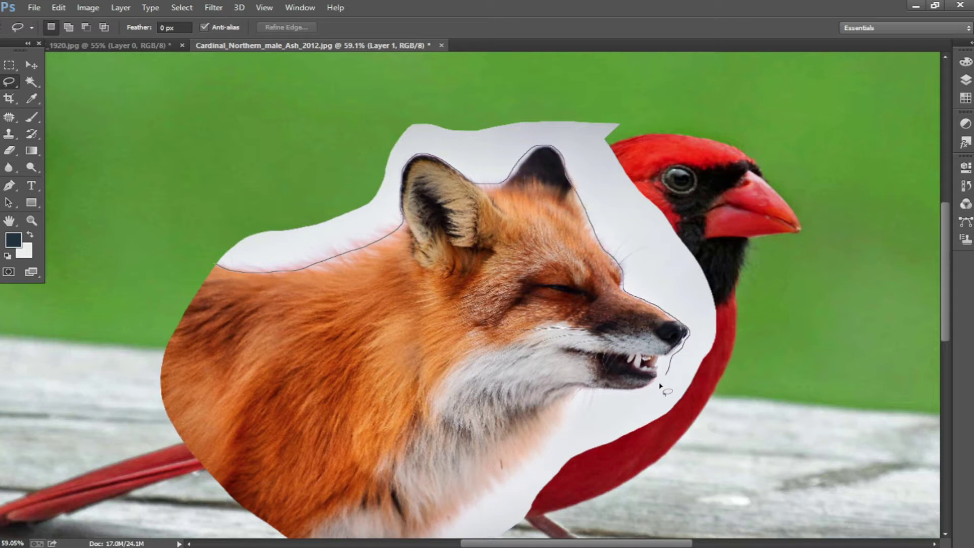
{"action": "left_click_drag", "start_coordinate": [226, 516], "coordinate": [129, 350]}
{"action": "scroll", "coordinate": [226, 515], "scroll_direction": "down", "scroll_amount": 2}
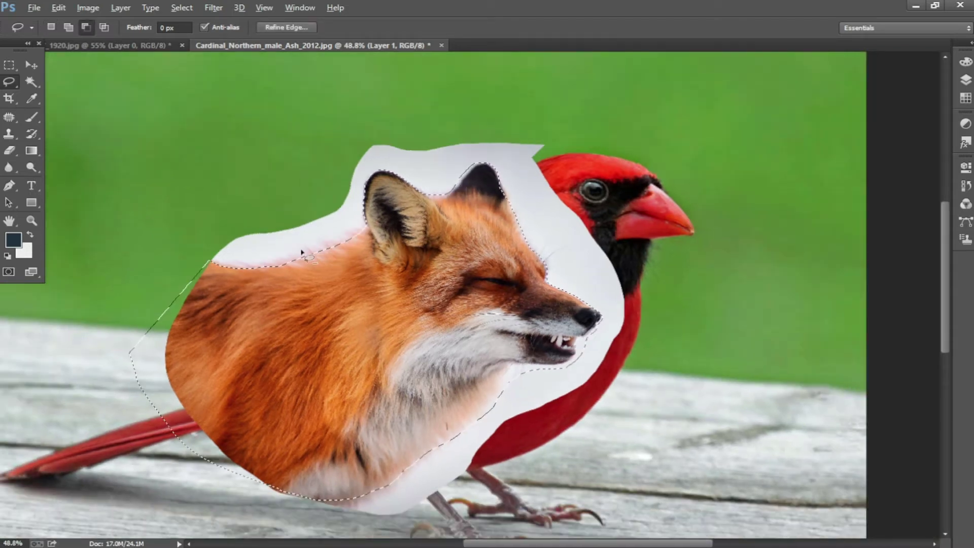
Use Refine Edge on the fur at the ear, cheek, left ear and back, then apply.
{"action": "left_click", "coordinate": [285, 29]}
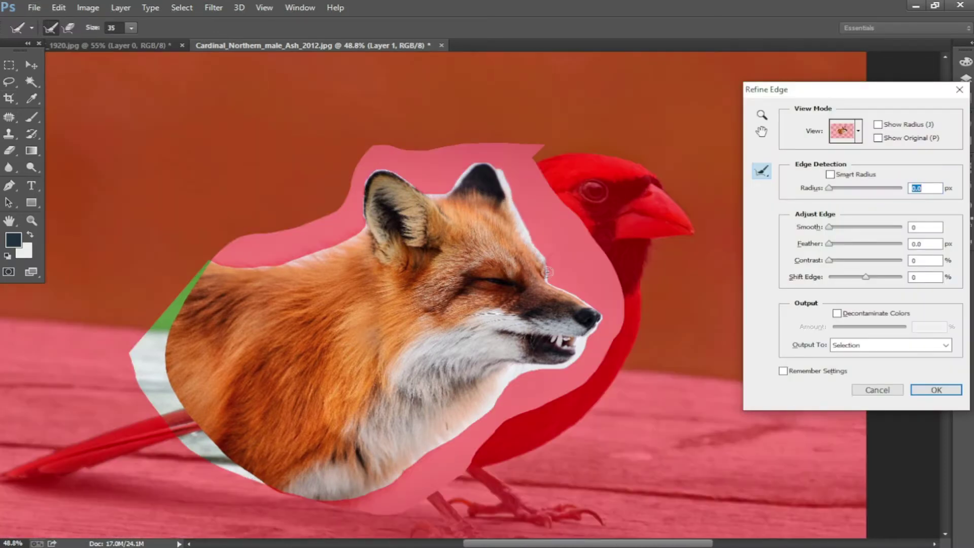
{"action": "left_click_drag", "start_coordinate": [546, 273], "coordinate": [569, 299]}
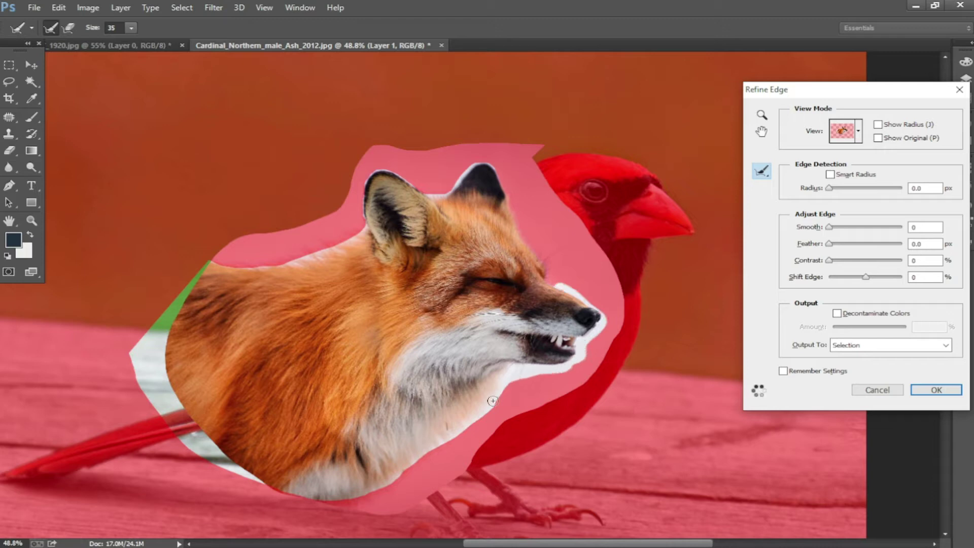
{"action": "key", "text": "bracketright"}
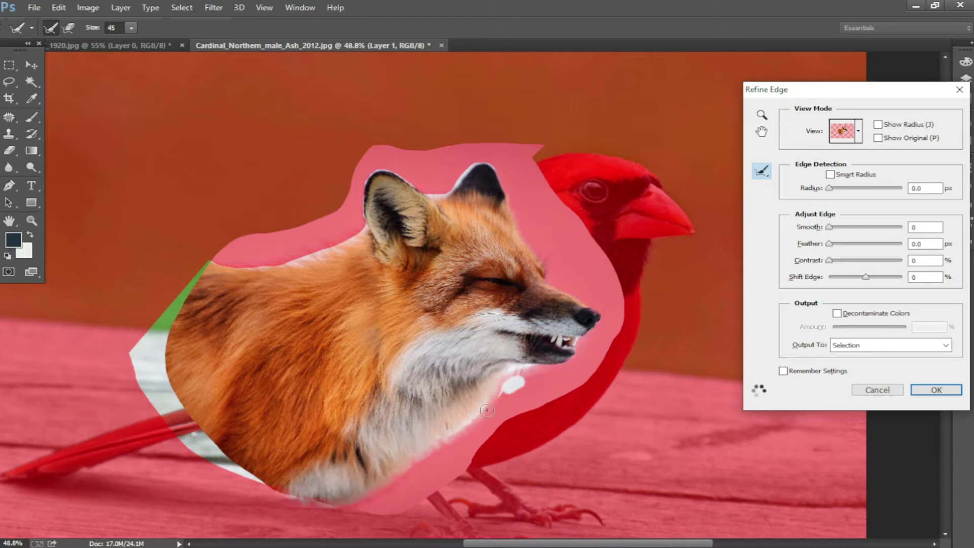
{"action": "scroll", "coordinate": [527, 396], "scroll_direction": "up", "scroll_amount": 2}
{"action": "key", "text": "bracketleft"}
{"action": "key", "text": "bracketleft"}
{"action": "left_click_drag", "start_coordinate": [294, 150], "coordinate": [352, 92]}
{"action": "left_click_drag", "start_coordinate": [448, 80], "coordinate": [544, 100]}
{"action": "left_click_drag", "start_coordinate": [385, 188], "coordinate": [170, 228]}
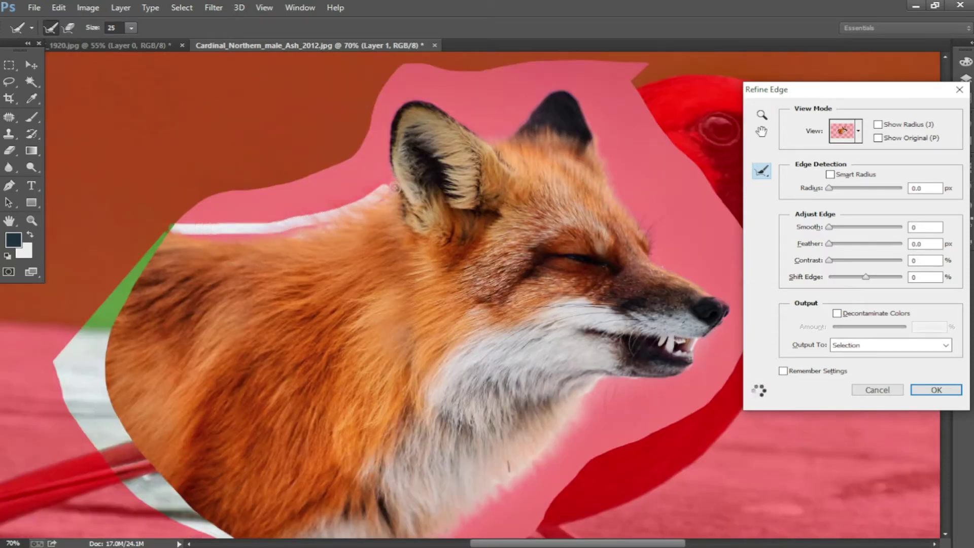
{"action": "key", "text": "Return"}
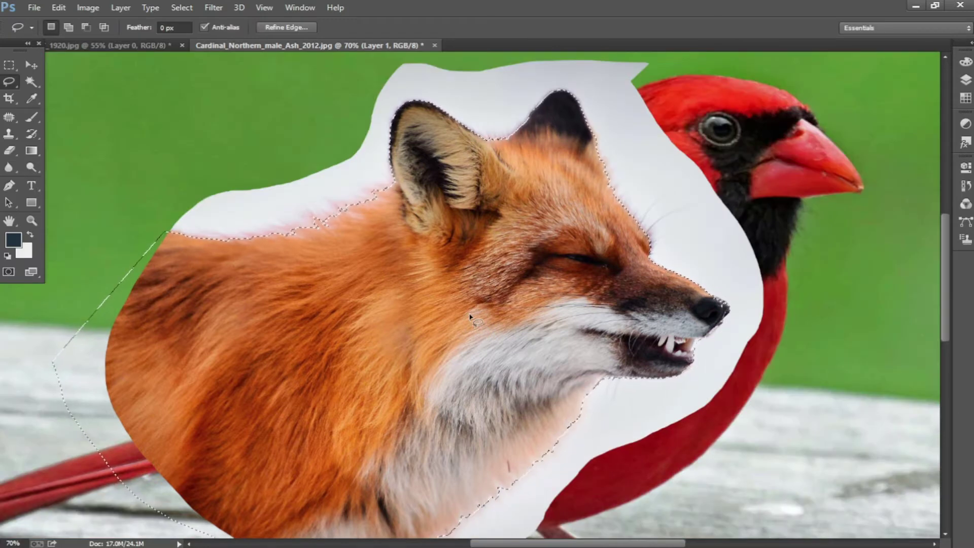
Invert the selection, delete the white backdrop around the fox head, and deselect.
{"action": "key", "text": "ctrl+shift+i"}
{"action": "key", "text": "Delete"}
{"action": "scroll", "coordinate": [532, 345], "scroll_direction": "down", "scroll_amount": 1}
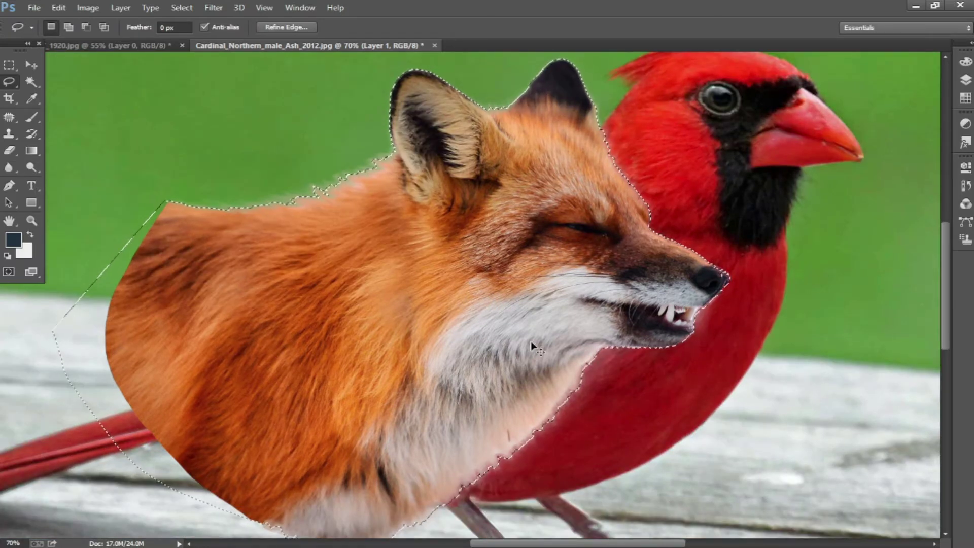
{"action": "key", "text": "ctrl+d"}
{"action": "scroll", "coordinate": [531, 344], "scroll_direction": "down", "scroll_amount": 2}
Select the Eraser and reduce its brush size.
{"action": "left_click", "coordinate": [24, 146]}
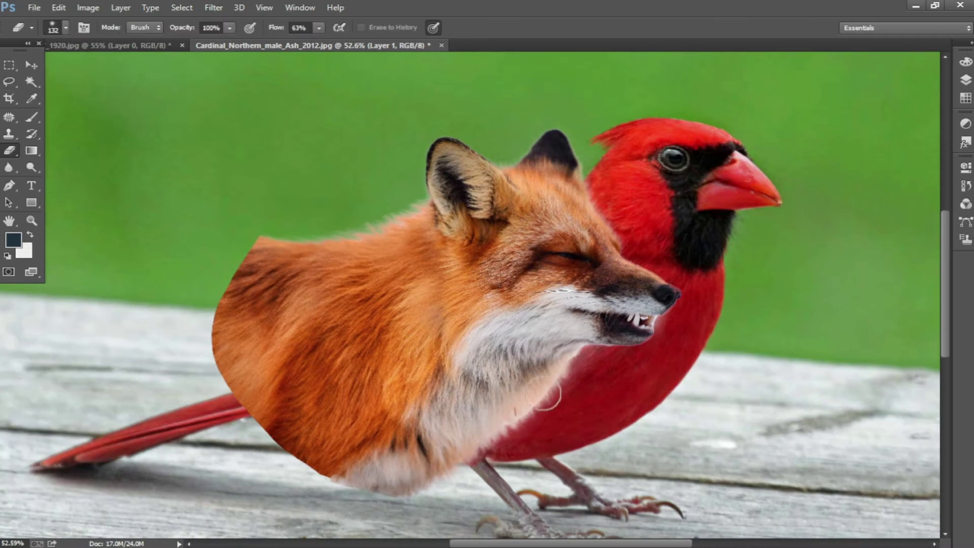
{"action": "scroll", "coordinate": [577, 396], "scroll_direction": "up", "scroll_amount": 2}
{"action": "scroll", "coordinate": [576, 395], "scroll_direction": "up", "scroll_amount": 2}
{"action": "right_click", "coordinate": [623, 376]}
{"action": "key", "text": "Return"}
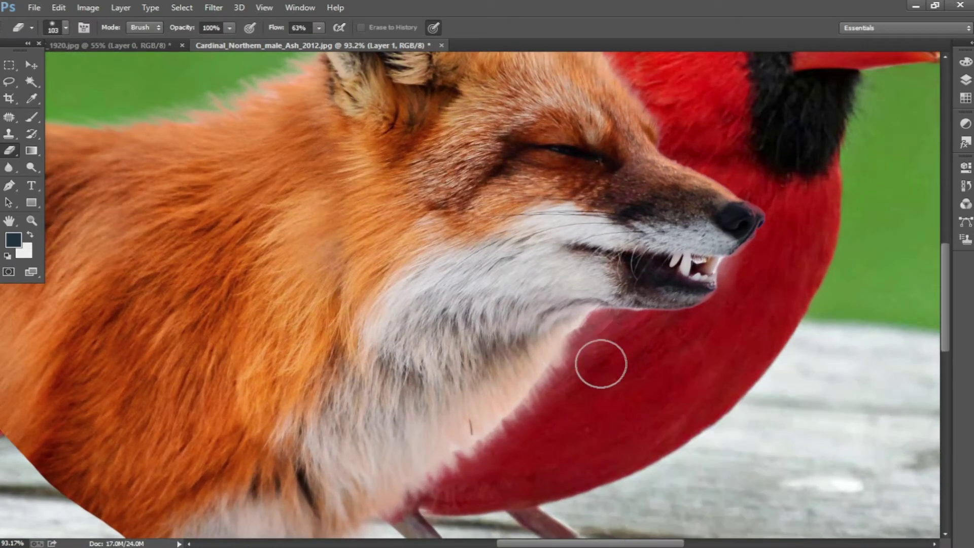
{"action": "key", "text": "bracketleft"}
{"action": "key", "text": "bracketleft"}
{"action": "key", "text": "bracketleft"}
{"action": "left_click_drag", "start_coordinate": [561, 393], "coordinate": [692, 252]}
{"action": "left_click_drag", "start_coordinate": [352, 205], "coordinate": [307, 512]}
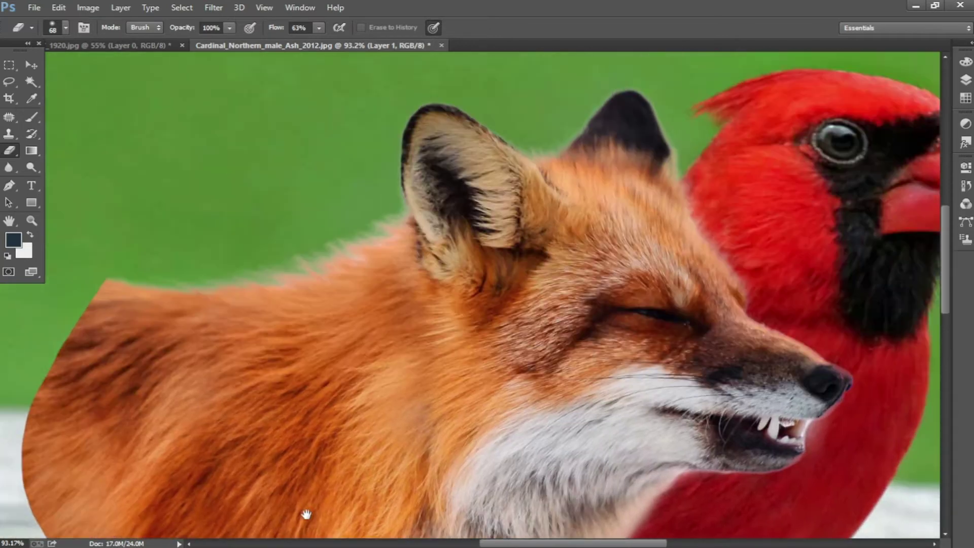
Erase the fur fringe along the fox's back with a soft 46 px brush at 30% flow.
{"action": "right_click", "coordinate": [354, 211]}
{"action": "left_click_drag", "start_coordinate": [499, 299], "coordinate": [496, 326]}
{"action": "left_click", "coordinate": [409, 356]}
{"action": "right_click", "coordinate": [214, 251]}
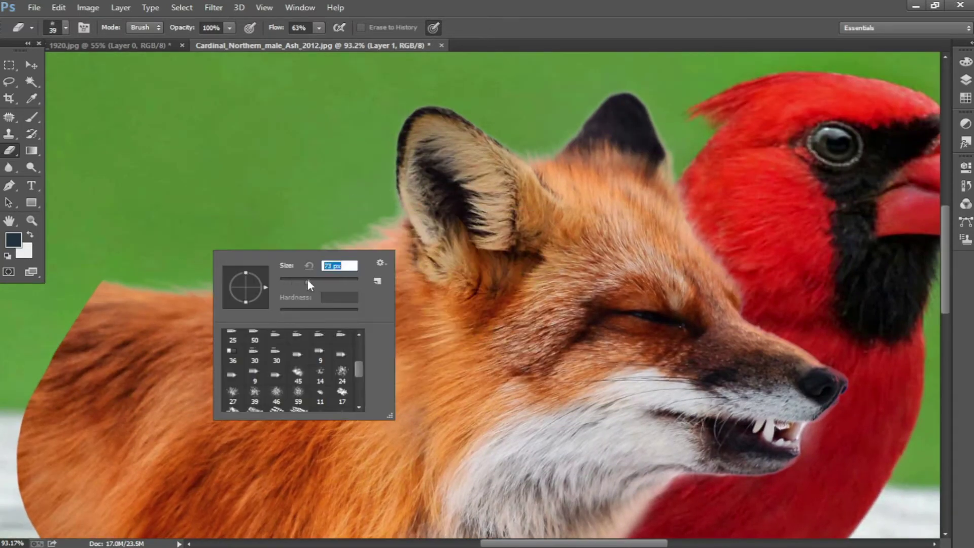
{"action": "key", "text": "Escape"}
{"action": "key", "text": "shift+3"}
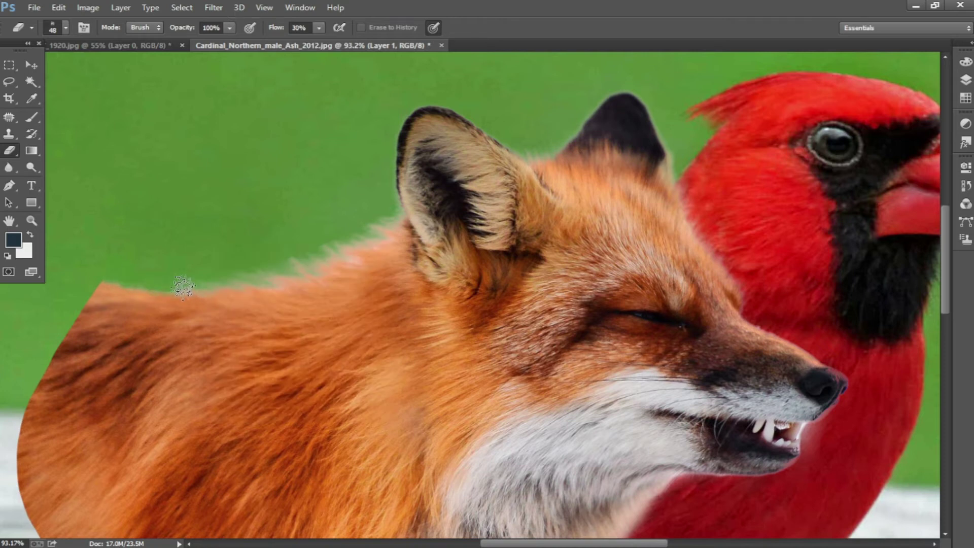
{"action": "scroll", "coordinate": [125, 281], "scroll_direction": "up", "scroll_amount": 1}
{"action": "mouse_move", "coordinate": [126, 281]}
{"action": "left_mouse_down"}
{"action": "mouse_move", "coordinate": [208, 282]}
{"action": "mouse_move", "coordinate": [424, 213]}
{"action": "mouse_move", "coordinate": [224, 276]}
{"action": "mouse_move", "coordinate": [90, 276]}
{"action": "left_mouse_up"}
Soften the fur edge near the fox's ear with the Blur tool.
{"action": "scroll", "coordinate": [90, 276], "scroll_direction": "up", "scroll_amount": 3}
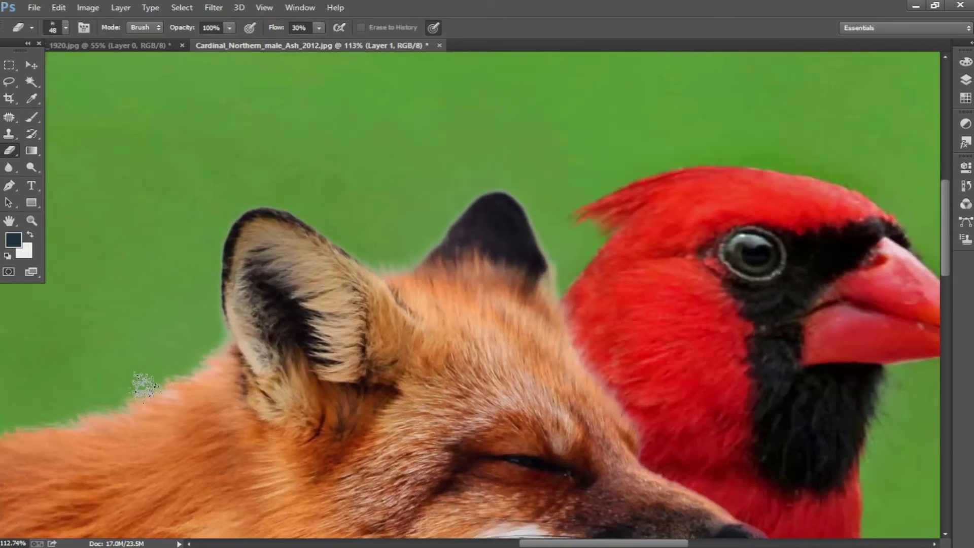
{"action": "key", "text": "r"}
{"action": "left_click_drag", "start_coordinate": [142, 380], "coordinate": [500, 356]}
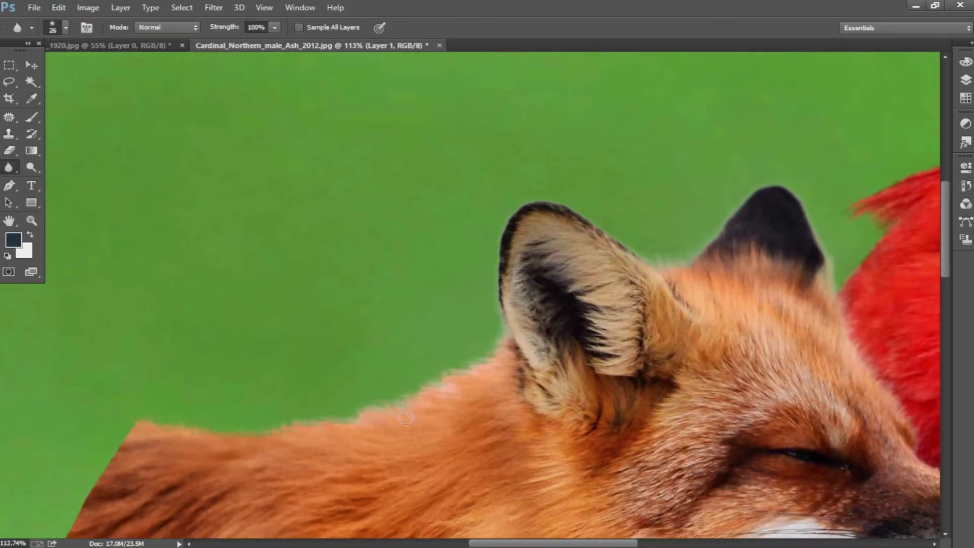
{"action": "scroll", "coordinate": [407, 289], "scroll_direction": "down", "scroll_amount": 3}
{"action": "scroll", "coordinate": [407, 289], "scroll_direction": "down", "scroll_amount": 2}
{"action": "key", "text": "v"}
{"action": "scroll", "coordinate": [231, 215], "scroll_direction": "down", "scroll_amount": 1}
Move the fox head up and right onto the cardinal's neck.
{"action": "scroll", "coordinate": [378, 275], "scroll_direction": "down", "scroll_amount": 1}
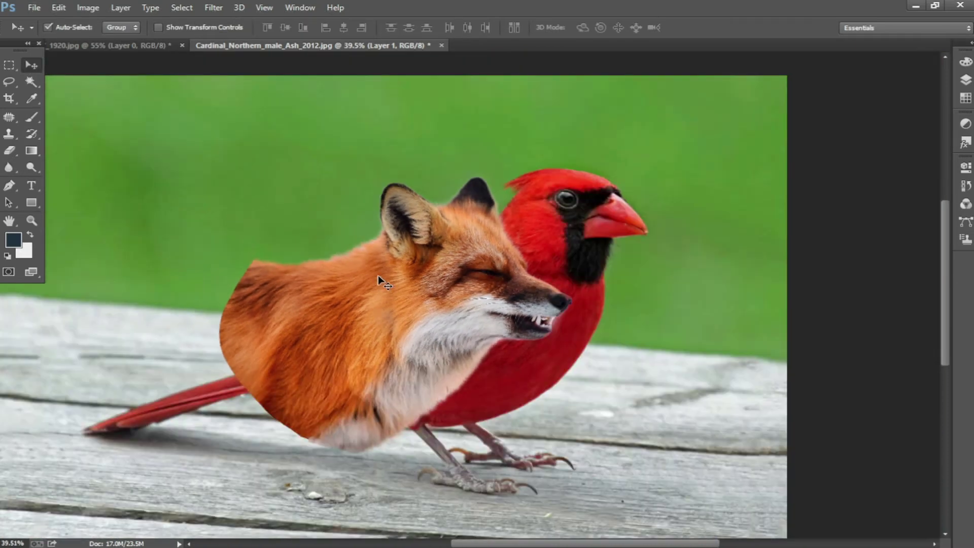
{"action": "left_click_drag", "start_coordinate": [378, 275], "coordinate": [509, 228]}
{"action": "scroll", "coordinate": [508, 228], "scroll_direction": "up", "scroll_amount": 1}
{"action": "left_click_drag", "start_coordinate": [424, 336], "coordinate": [469, 336]}
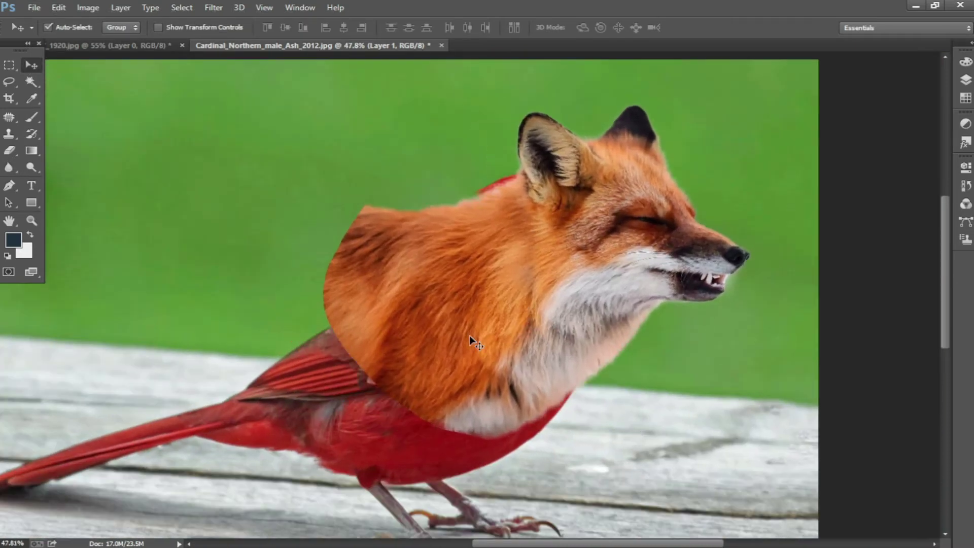
Shrink the fox head, tilt it upward onto the neck, and add a layer mask.
{"action": "key", "text": "ctrl+t"}
{"action": "mouse_move", "coordinate": [761, 443]}
{"action": "left_mouse_down"}
{"action": "mouse_move", "coordinate": [794, 376]}
{"action": "mouse_move", "coordinate": [711, 346]}
{"action": "mouse_move", "coordinate": [721, 334]}
{"action": "left_mouse_up"}
{"action": "left_click_drag", "start_coordinate": [278, 167], "coordinate": [348, 198]}
{"action": "left_click_drag", "start_coordinate": [741, 353], "coordinate": [766, 312]}
{"action": "left_click_drag", "start_coordinate": [609, 333], "coordinate": [550, 300]}
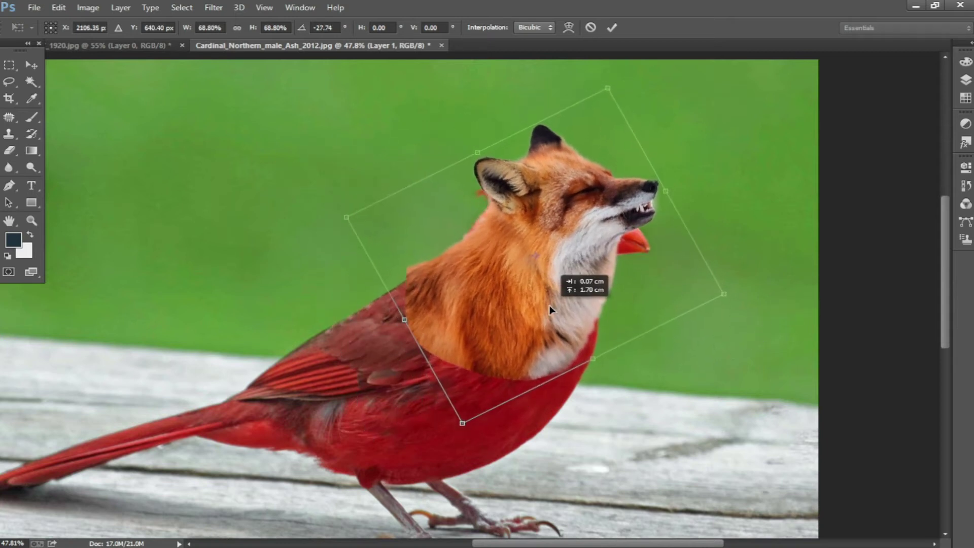
{"action": "scroll", "coordinate": [550, 300], "scroll_direction": "up", "scroll_amount": 3}
{"action": "left_click_drag", "start_coordinate": [544, 403], "coordinate": [544, 398]}
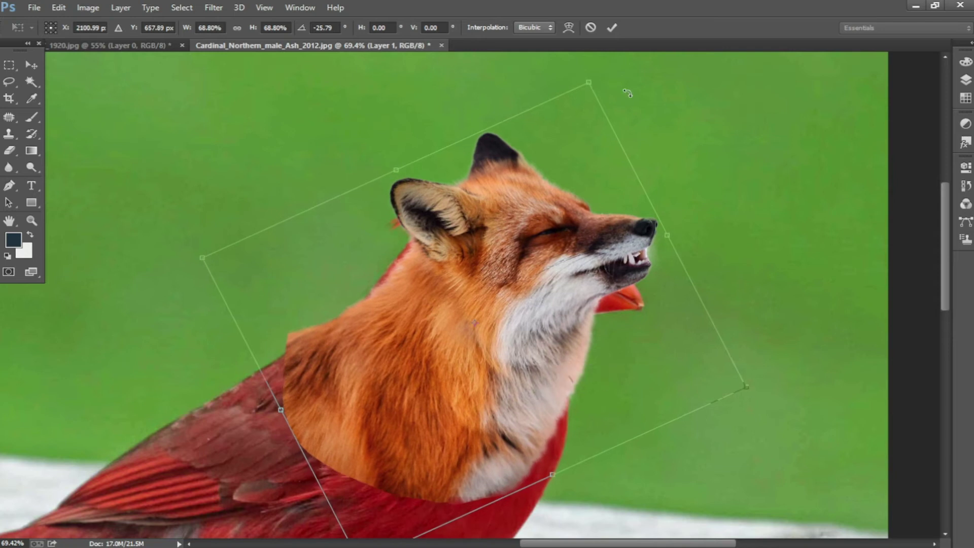
{"action": "left_click", "coordinate": [612, 27]}
{"action": "left_click", "coordinate": [963, 82]}
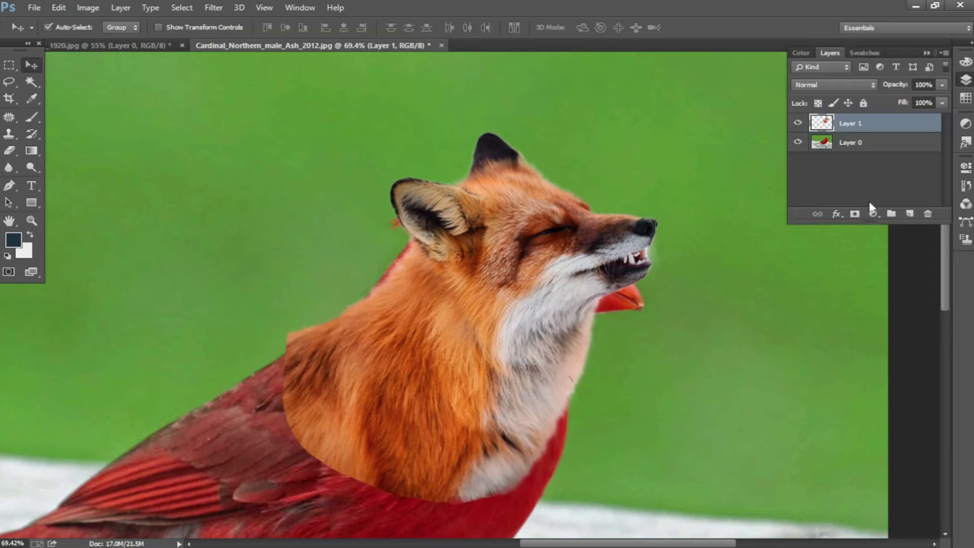
{"action": "left_click", "coordinate": [855, 213]}
With a soft low-flow brush, mask the fox's lower neck into the red body.
{"action": "key", "text": "b"}
{"action": "right_click", "coordinate": [435, 381]}
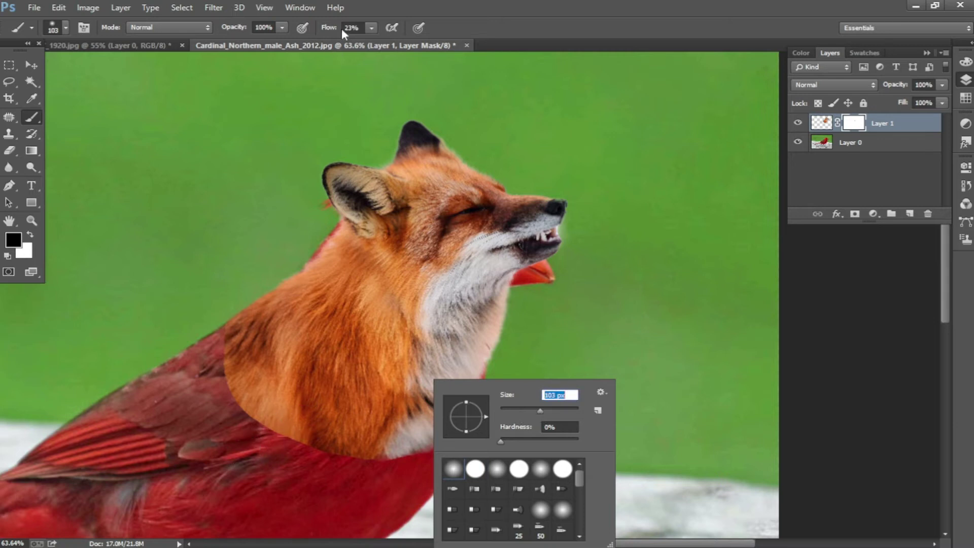
{"action": "left_click", "coordinate": [372, 27]}
{"action": "scroll", "coordinate": [274, 436], "scroll_direction": "up", "scroll_amount": 2}
{"action": "mouse_move", "coordinate": [441, 436]}
{"action": "left_mouse_down"}
{"action": "mouse_move", "coordinate": [508, 391]}
{"action": "mouse_move", "coordinate": [354, 474]}
{"action": "mouse_move", "coordinate": [431, 461]}
{"action": "mouse_move", "coordinate": [204, 400]}
{"action": "mouse_move", "coordinate": [281, 421]}
{"action": "mouse_move", "coordinate": [390, 488]}
{"action": "mouse_move", "coordinate": [265, 360]}
{"action": "mouse_move", "coordinate": [196, 383]}
{"action": "mouse_move", "coordinate": [422, 406]}
{"action": "mouse_move", "coordinate": [521, 362]}
{"action": "left_mouse_up"}
Blend more neck fur into the body, then hide the fox layer and select the cardinal layer.
{"action": "scroll", "coordinate": [558, 335], "scroll_direction": "up", "scroll_amount": 1}
{"action": "scroll", "coordinate": [507, 355], "scroll_direction": "down", "scroll_amount": 1}
{"action": "left_click_drag", "start_coordinate": [474, 391], "coordinate": [229, 472]}
{"action": "scroll", "coordinate": [458, 310], "scroll_direction": "down", "scroll_amount": 1}
{"action": "scroll", "coordinate": [458, 310], "scroll_direction": "up", "scroll_amount": 1}
{"action": "scroll", "coordinate": [458, 310], "scroll_direction": "up", "scroll_amount": 1}
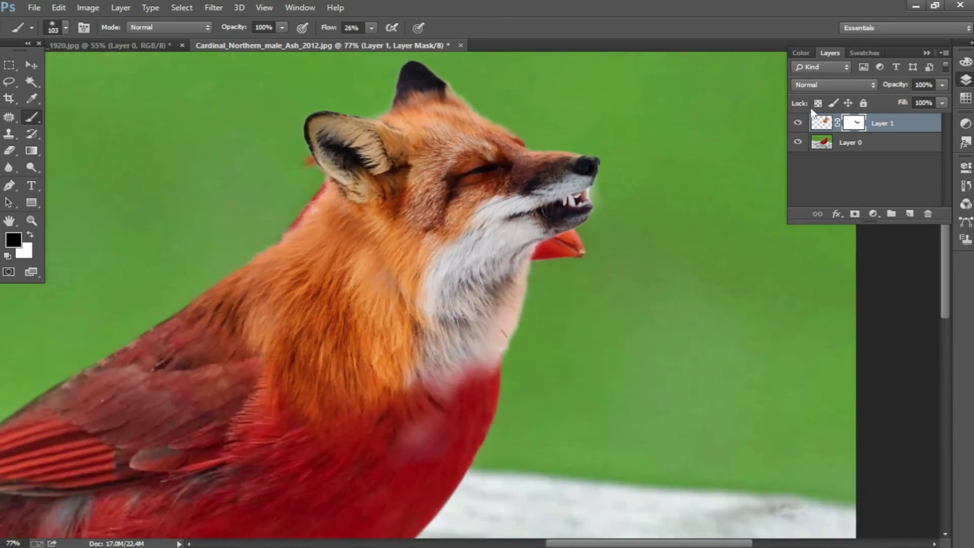
{"action": "left_click", "coordinate": [798, 123]}
{"action": "left_click", "coordinate": [820, 143]}
Sample the green background and paint a full-flow stroke across the cardinal's neck.
{"action": "left_click", "coordinate": [799, 124]}
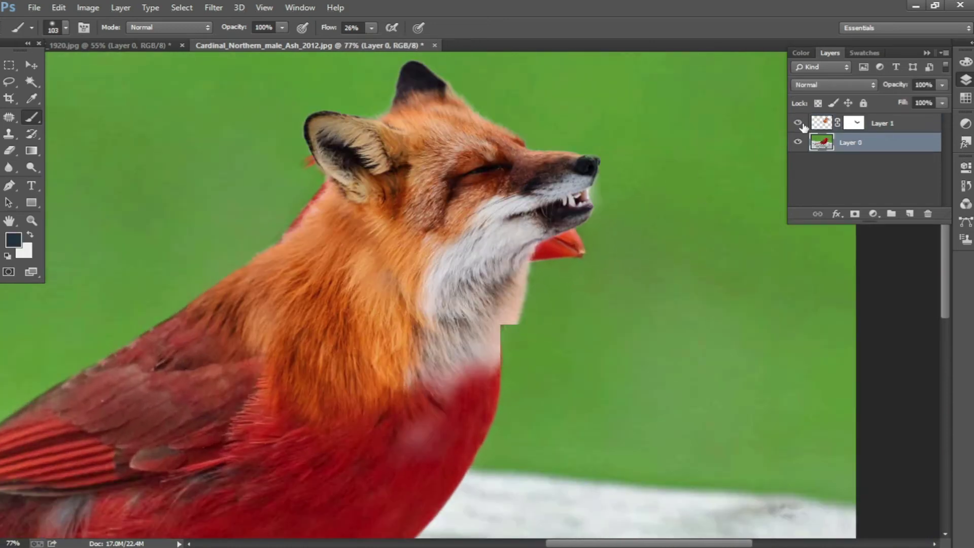
{"action": "left_click", "coordinate": [798, 123]}
{"action": "left_click", "coordinate": [422, 122], "text": "alt"}
{"action": "key", "text": "shift+0"}
{"action": "left_click", "coordinate": [524, 325], "text": "shift"}
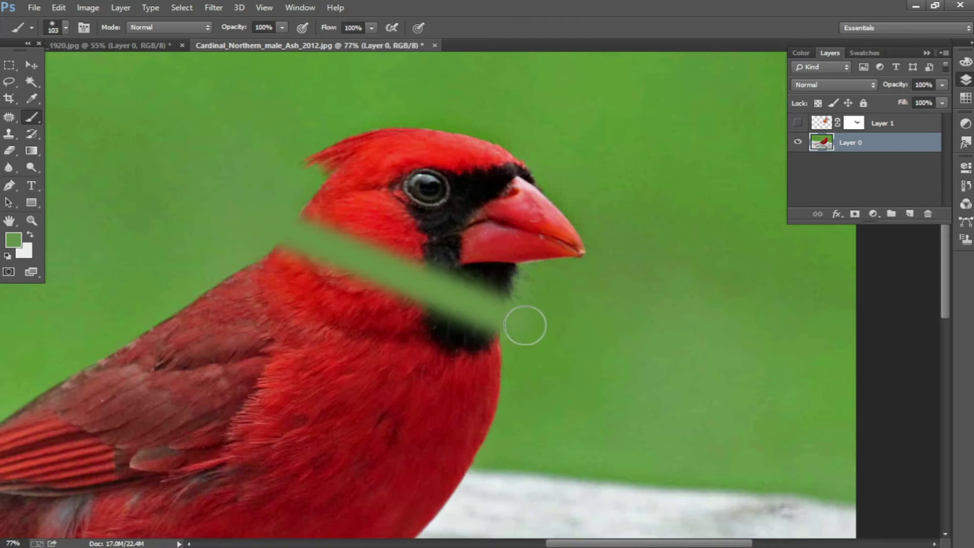
Lasso the cardinal's head and replace it with a Content-Aware fill.
{"action": "key", "text": "l"}
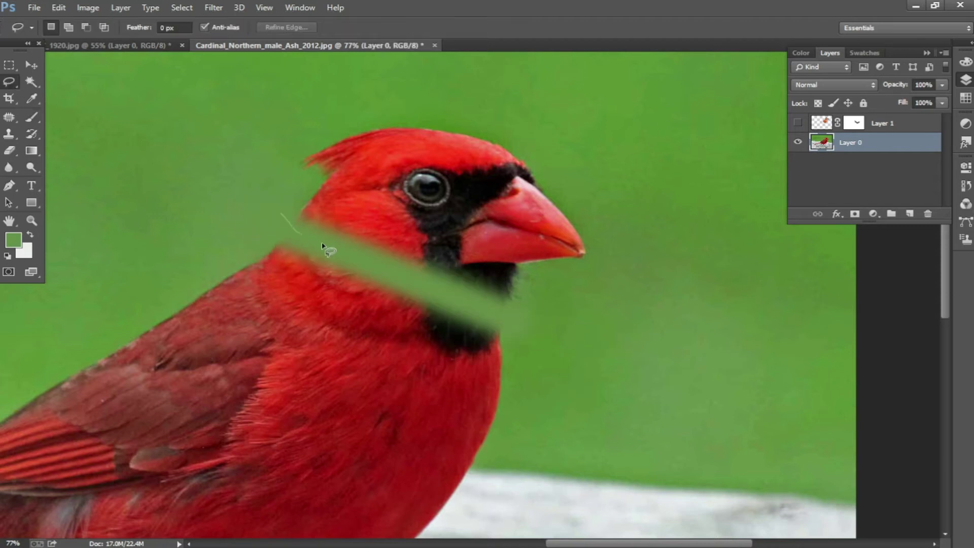
{"action": "left_click_drag", "start_coordinate": [264, 182], "coordinate": [281, 213]}
{"action": "left_click", "coordinate": [59, 7]}
{"action": "left_click", "coordinate": [63, 189]}
{"action": "left_click", "coordinate": [430, 107]}
{"action": "left_click", "coordinate": [431, 159]}
{"action": "left_click", "coordinate": [521, 96]}
Content-Aware fill the leftover head fragment, then show the fox head layer again.
{"action": "left_click_drag", "start_coordinate": [502, 243], "coordinate": [487, 249]}
{"action": "left_click", "coordinate": [59, 7]}
{"action": "left_click", "coordinate": [63, 189]}
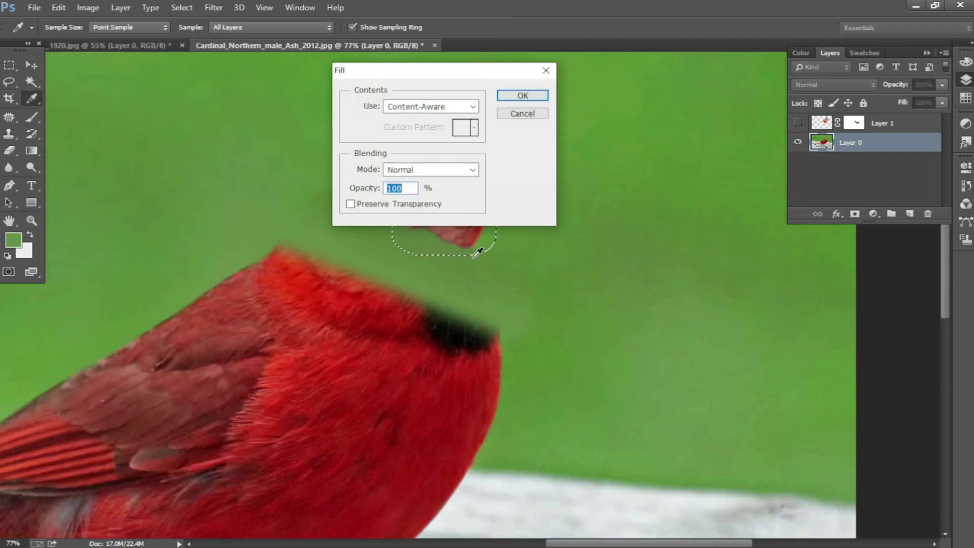
{"action": "left_click_drag", "start_coordinate": [501, 72], "coordinate": [686, 196]}
{"action": "left_click", "coordinate": [708, 219]}
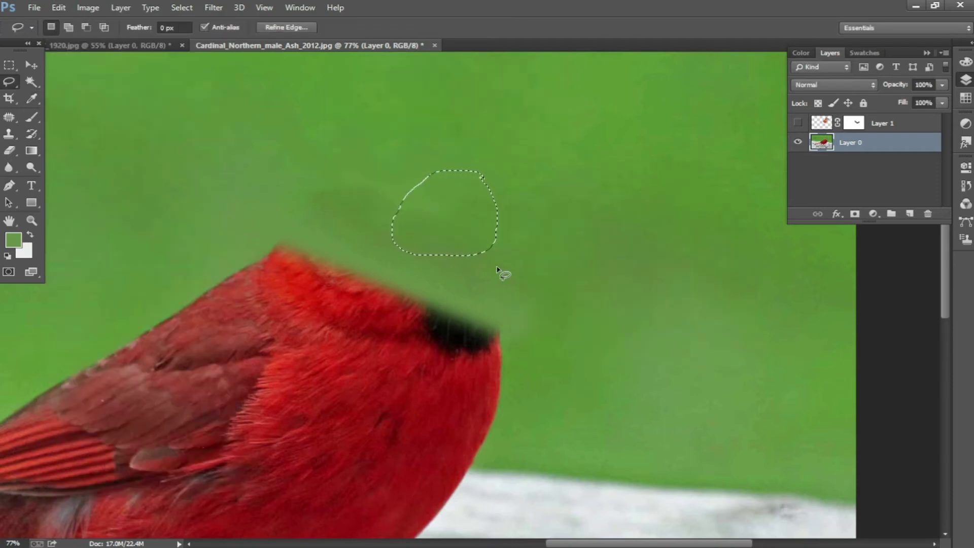
{"action": "left_click", "coordinate": [797, 123]}
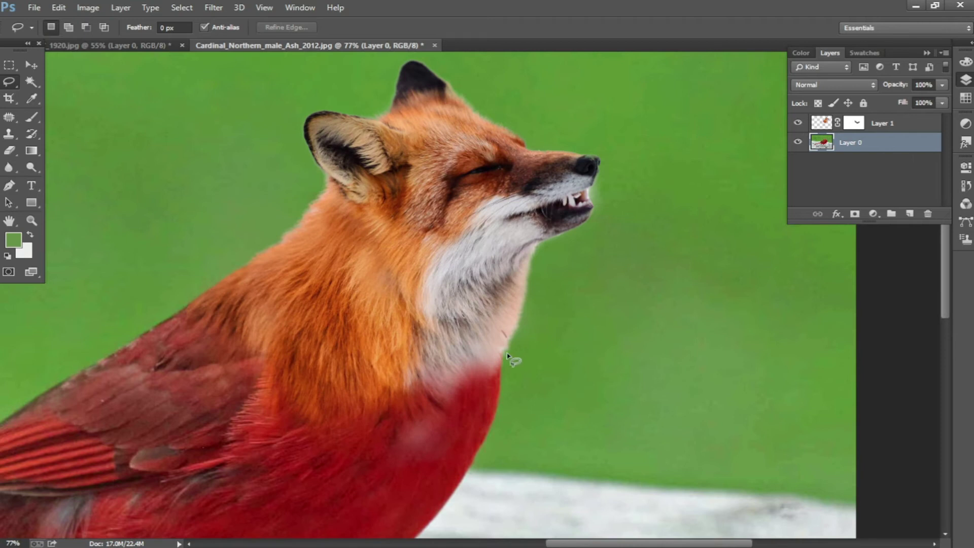
Paint black on the fox layer's mask to hide the pinkish fringe along the neck.
{"action": "scroll", "coordinate": [510, 358], "scroll_direction": "up", "scroll_amount": 3}
{"action": "left_click", "coordinate": [882, 123]}
{"action": "key", "text": "b"}
{"action": "key", "text": "d"}
{"action": "right_click", "coordinate": [533, 273]}
{"action": "key", "text": "Return"}
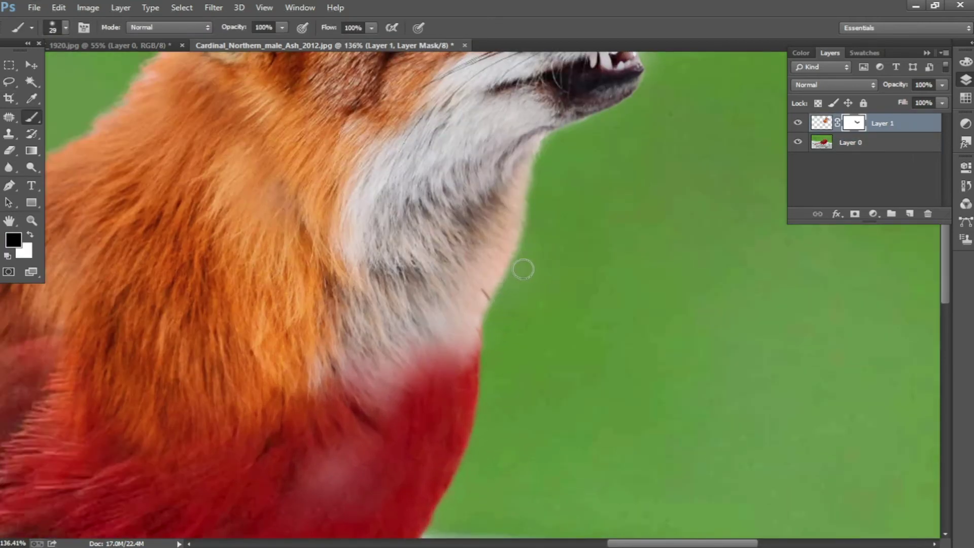
{"action": "scroll", "coordinate": [495, 325], "scroll_direction": "up", "scroll_amount": 2}
{"action": "left_click_drag", "start_coordinate": [498, 355], "coordinate": [532, 268]}
{"action": "scroll", "coordinate": [520, 345], "scroll_direction": "down", "scroll_amount": 5}
{"action": "scroll", "coordinate": [552, 365], "scroll_direction": "up", "scroll_amount": 6}
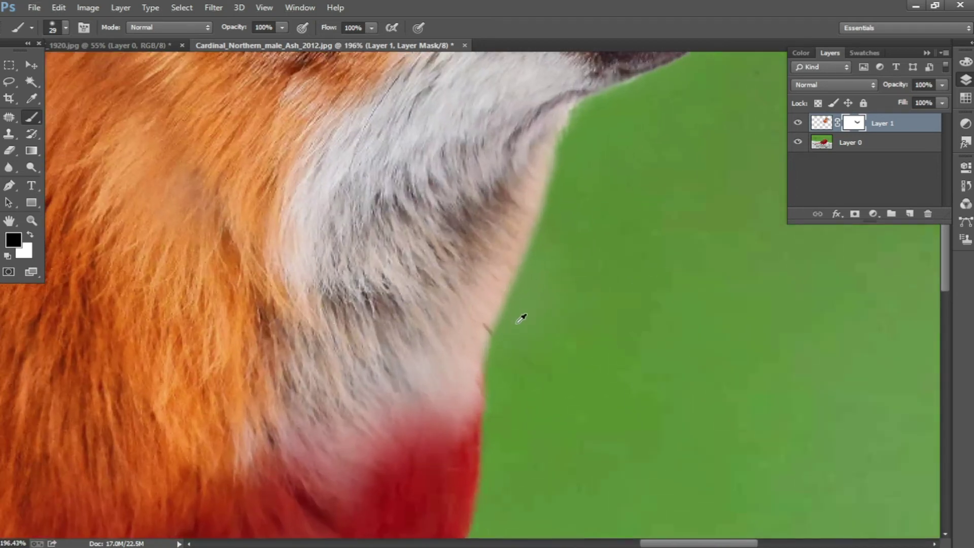
Try a scattered brush preset, then switch to a soft round brush and zoom out.
{"action": "right_click", "coordinate": [520, 320]}
{"action": "left_click", "coordinate": [555, 465]}
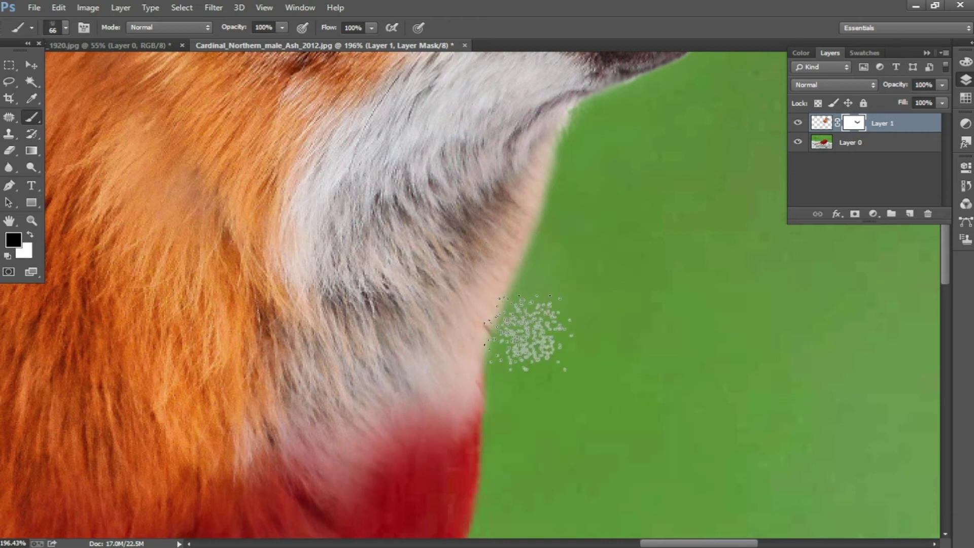
{"action": "right_click", "coordinate": [614, 301]}
{"action": "scroll", "coordinate": [674, 315], "scroll_direction": "up", "scroll_amount": 5}
{"action": "left_click", "coordinate": [596, 321]}
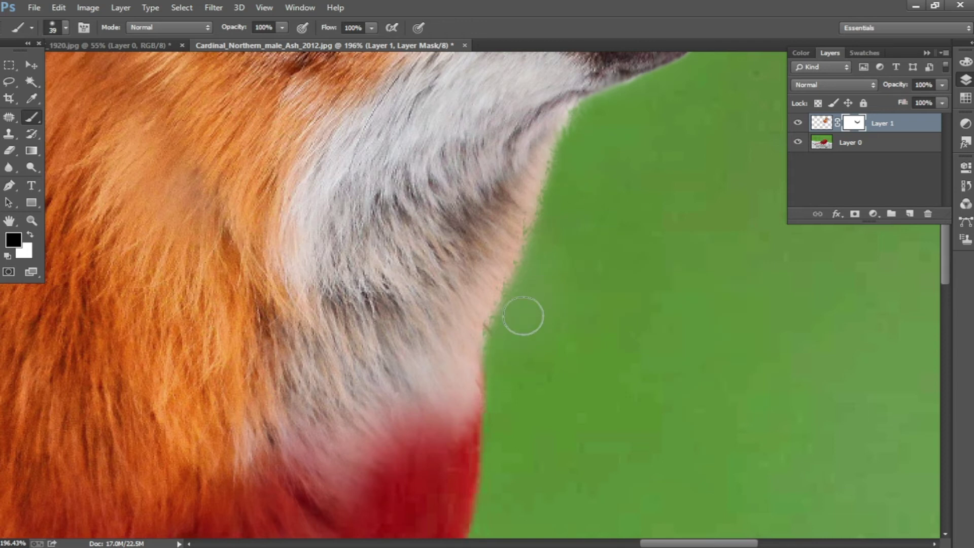
{"action": "key", "text": "ctrl+0"}
{"action": "left_click", "coordinate": [873, 214]}
Add a Hue/Saturation adjustment shifting hue and lowering saturation to tint the fox head red.
{"action": "left_click", "coordinate": [893, 349]}
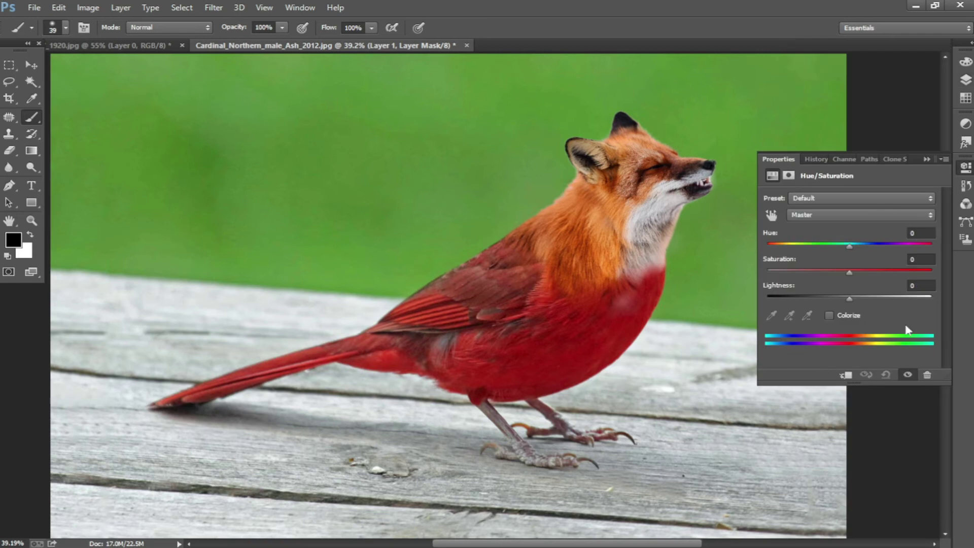
{"action": "scroll", "coordinate": [555, 369], "scroll_direction": "up", "scroll_amount": 3}
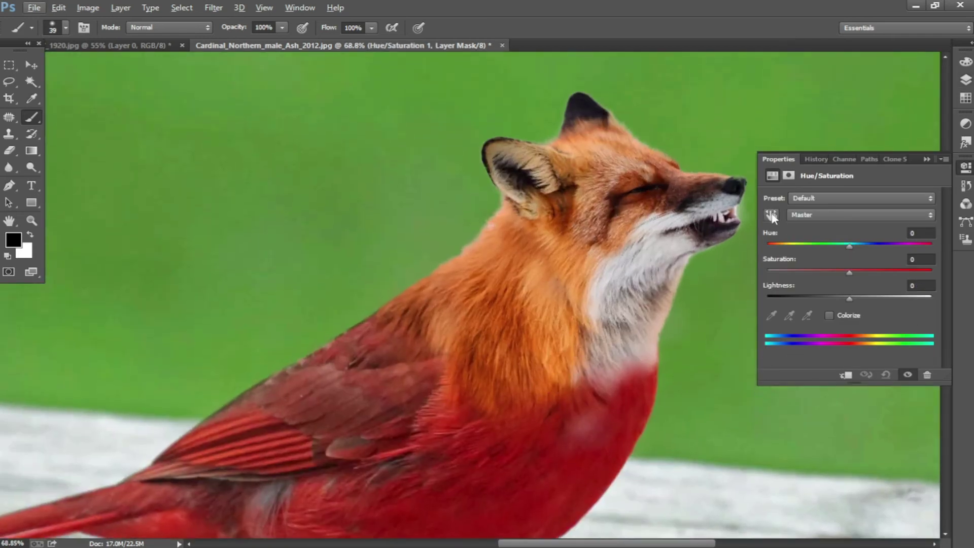
{"action": "left_click", "coordinate": [770, 215]}
{"action": "mouse_move", "coordinate": [849, 246]}
{"action": "left_mouse_down"}
{"action": "mouse_move", "coordinate": [836, 245]}
{"action": "mouse_move", "coordinate": [850, 245]}
{"action": "mouse_move", "coordinate": [834, 273]}
{"action": "left_mouse_up"}
{"action": "left_click", "coordinate": [852, 272]}
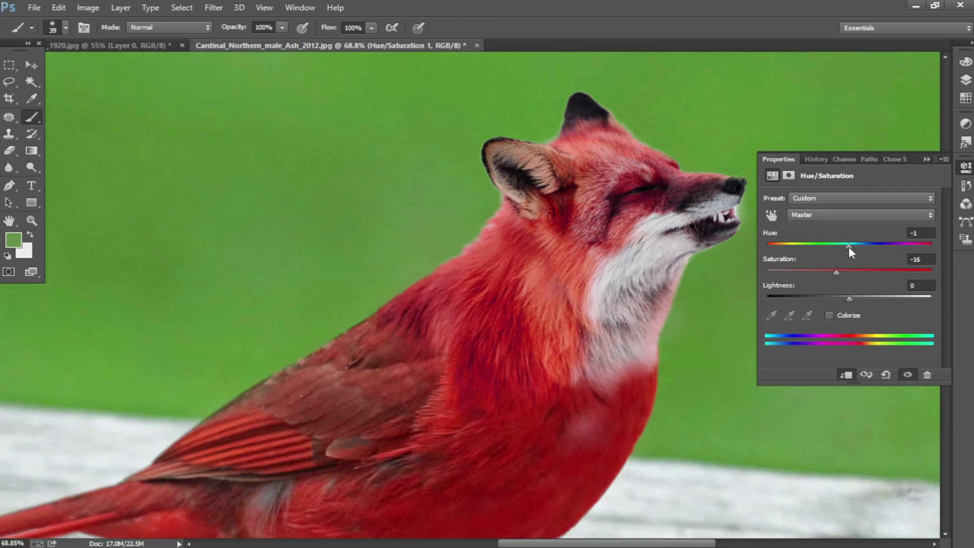
{"action": "left_click", "coordinate": [926, 159]}
{"action": "scroll", "coordinate": [761, 152], "scroll_direction": "up", "scroll_amount": 3}
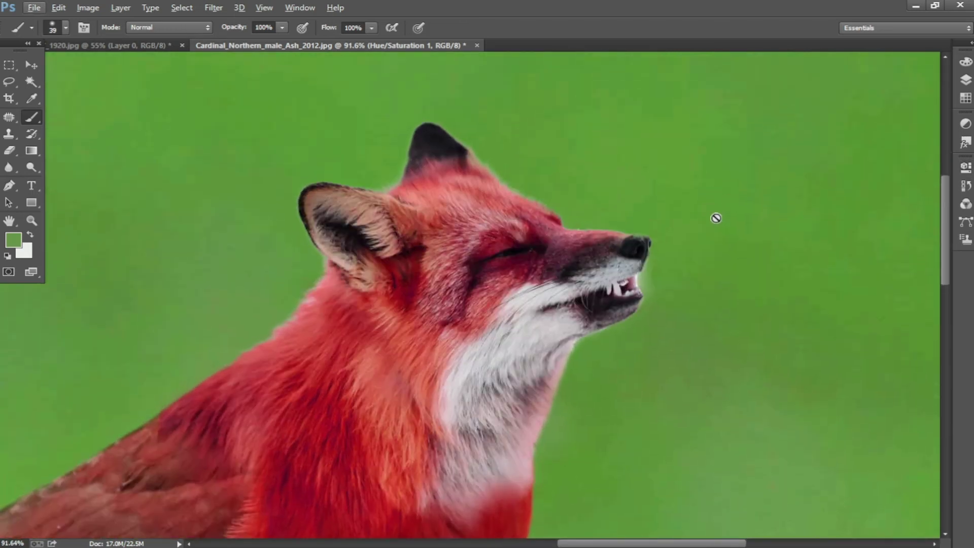
{"action": "key", "text": "v"}
{"action": "key", "text": "alt+bracketleft"}
Puppet Warp the fox's face: pin it, open the mouth, lift the nose, pull the jaw forward.
{"action": "left_click", "coordinate": [59, 8]}
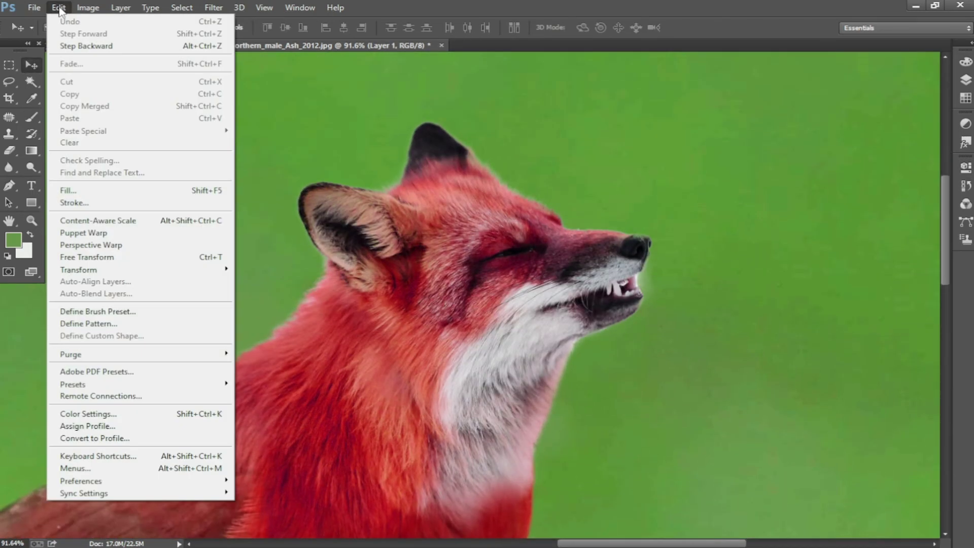
{"action": "left_click", "coordinate": [106, 232]}
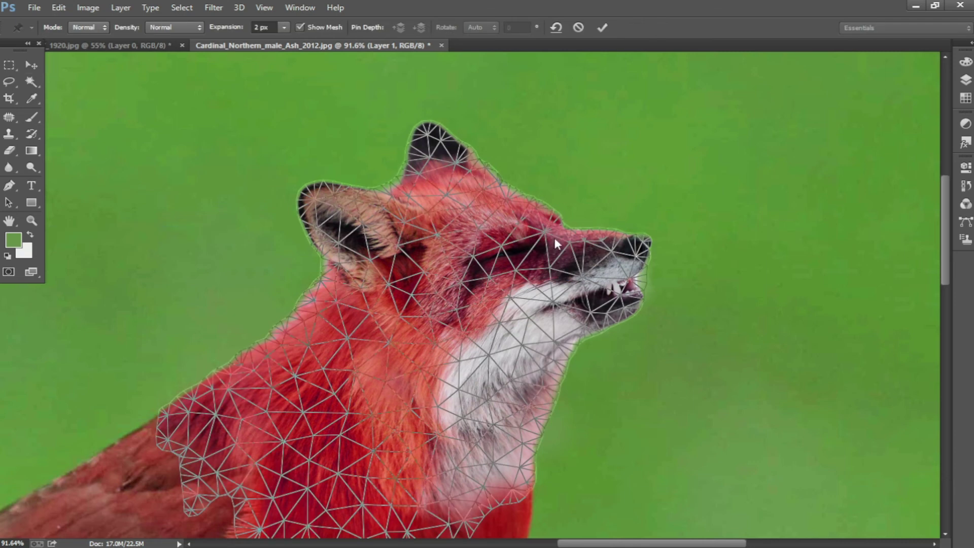
{"action": "left_click", "coordinate": [556, 233]}
{"action": "left_click", "coordinate": [527, 280]}
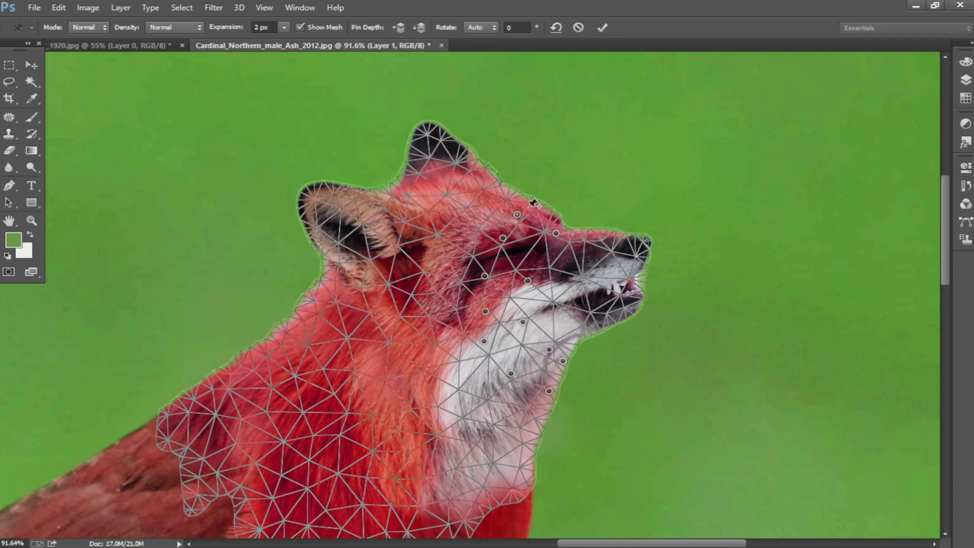
{"action": "left_click_drag", "start_coordinate": [634, 308], "coordinate": [659, 298]}
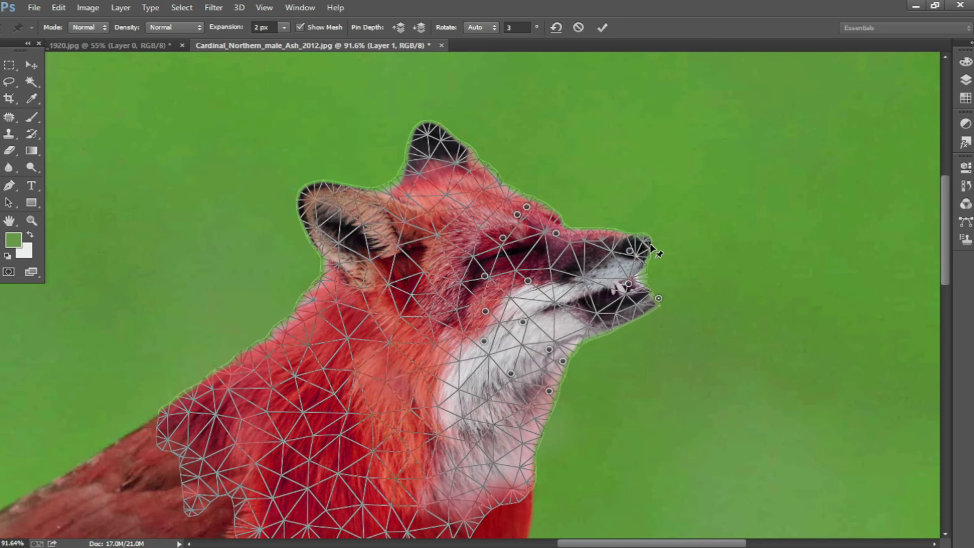
{"action": "left_click_drag", "start_coordinate": [629, 251], "coordinate": [658, 242]}
{"action": "mouse_move", "coordinate": [659, 298]}
{"action": "left_mouse_down"}
{"action": "mouse_move", "coordinate": [673, 298]}
{"action": "mouse_move", "coordinate": [650, 281]}
{"action": "left_mouse_up"}
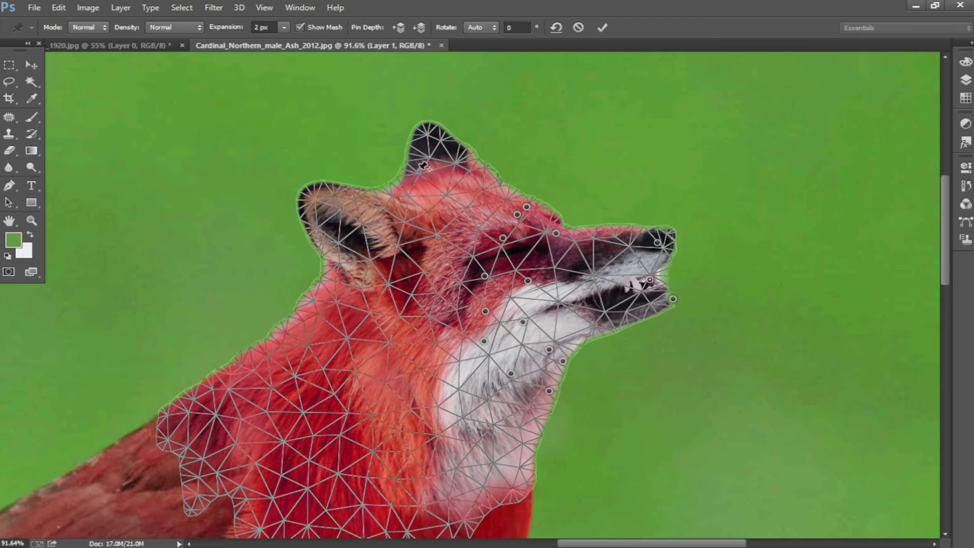
Stretch both ear tips upward, commit the warp, and select the fox layer's mask.
{"action": "left_click_drag", "start_coordinate": [431, 142], "coordinate": [417, 123]}
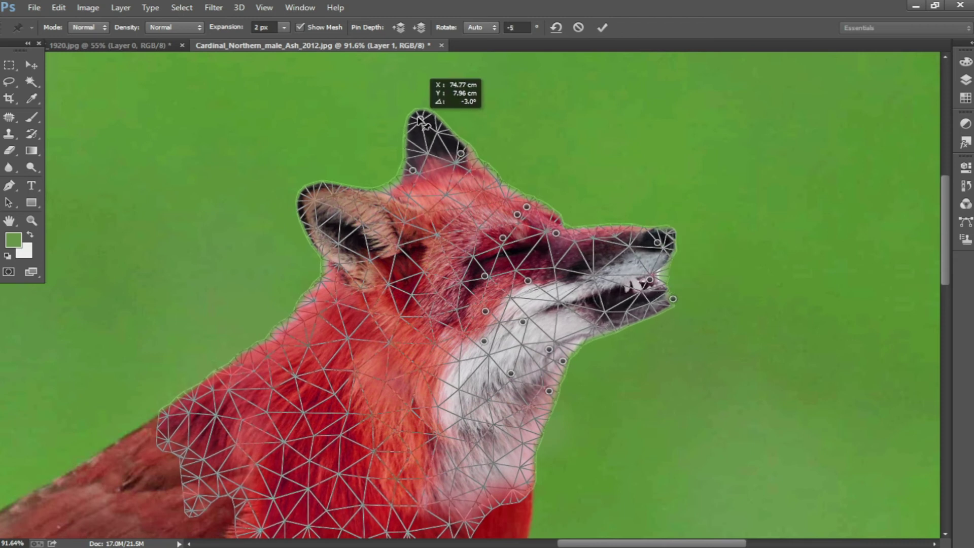
{"action": "left_click", "coordinate": [326, 249]}
{"action": "left_click", "coordinate": [356, 203]}
{"action": "left_click_drag", "start_coordinate": [301, 202], "coordinate": [274, 186]}
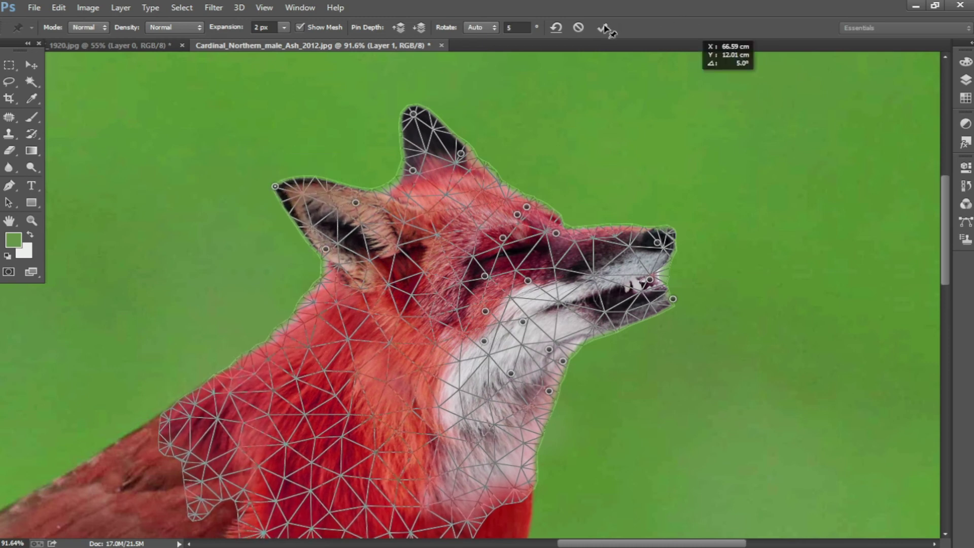
{"action": "left_click", "coordinate": [604, 28]}
{"action": "left_click", "coordinate": [966, 80]}
{"action": "left_click", "coordinate": [854, 142]}
{"action": "scroll", "coordinate": [736, 259], "scroll_direction": "up", "scroll_amount": 3}
On Layer 1's mask, paint black with a 26 px soft brush along the fox's muzzle edges.
{"action": "left_click", "coordinate": [9, 153]}
{"action": "key", "text": "b"}
{"action": "right_click", "coordinate": [744, 331]}
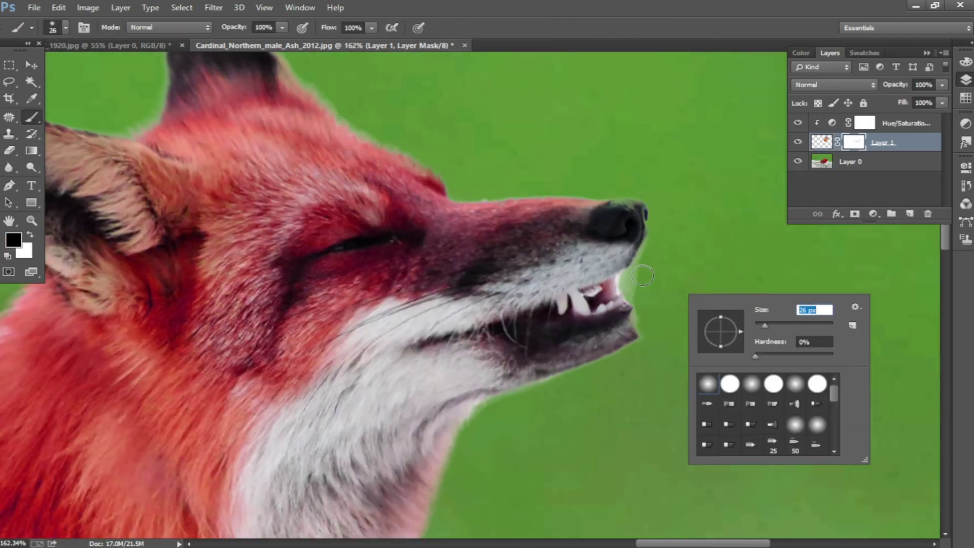
{"action": "key", "text": "Return"}
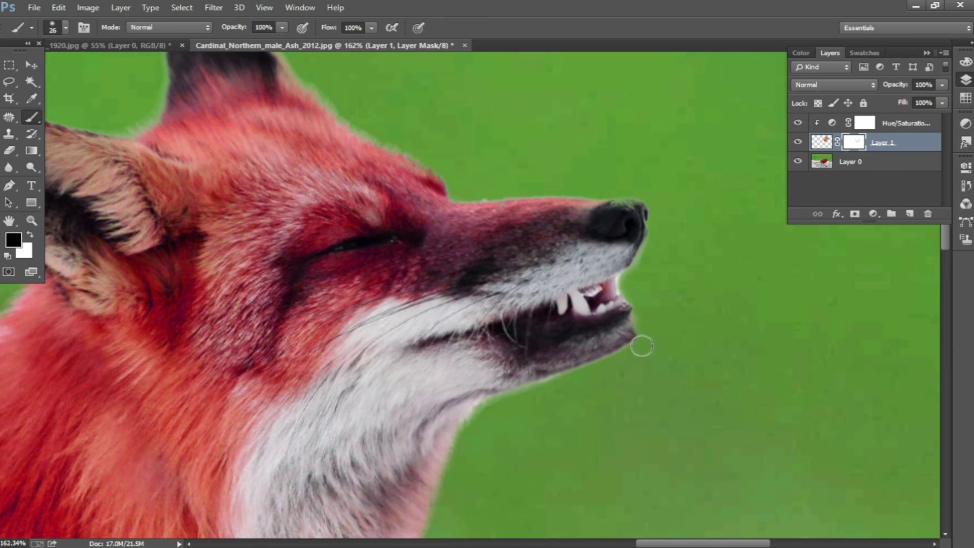
{"action": "scroll", "coordinate": [669, 282], "scroll_direction": "down", "scroll_amount": 3}
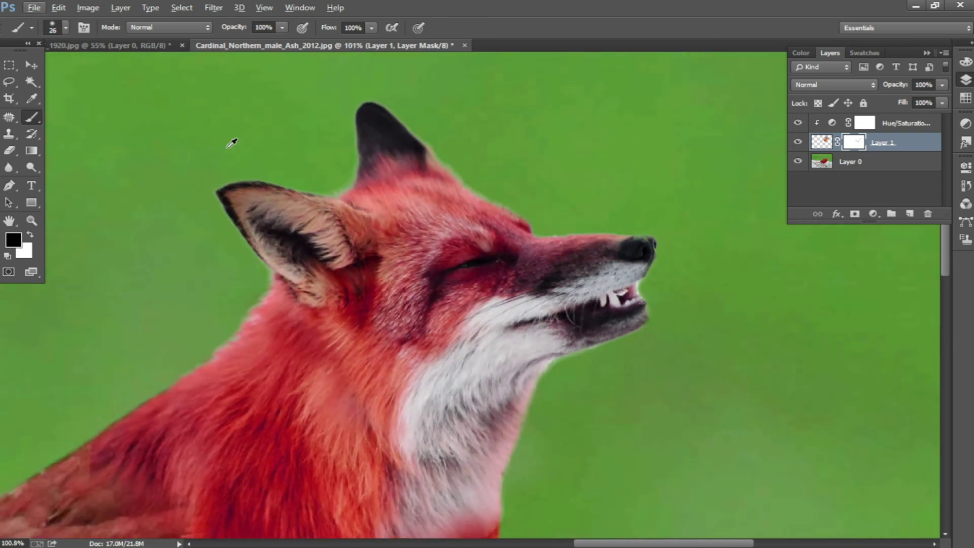
{"action": "scroll", "coordinate": [209, 207], "scroll_direction": "up", "scroll_amount": 3}
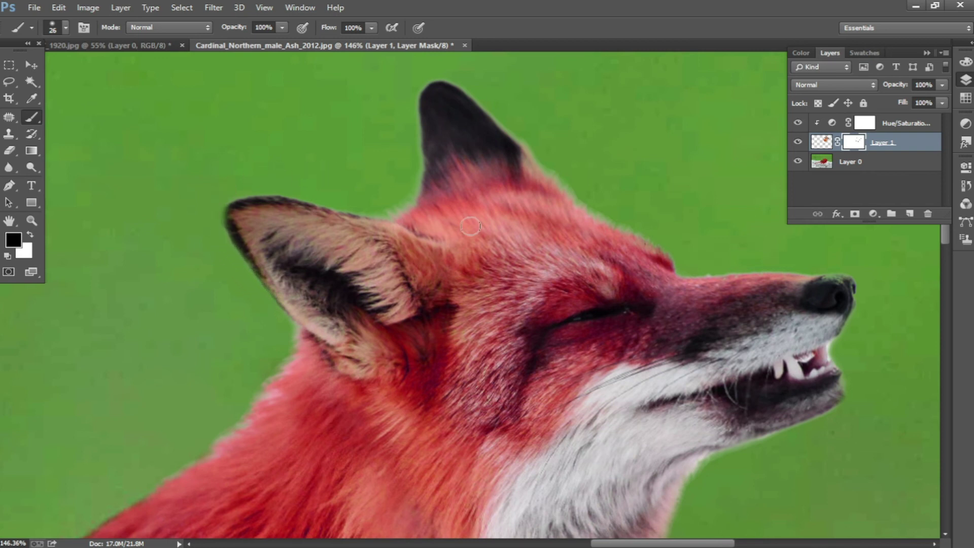
{"action": "scroll", "coordinate": [470, 227], "scroll_direction": "down", "scroll_amount": 3}
{"action": "scroll", "coordinate": [522, 229], "scroll_direction": "down", "scroll_amount": 2}
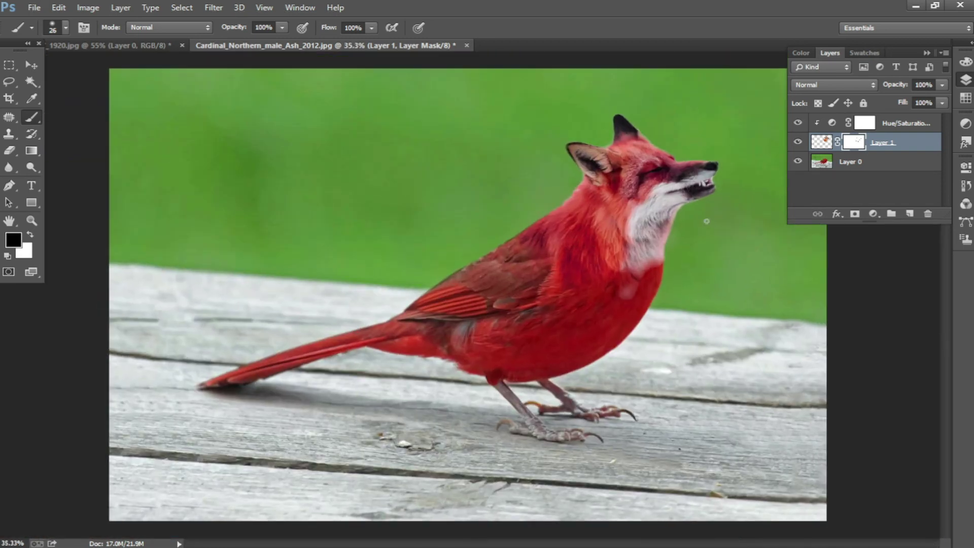
Above Hue/Saturation, add a black Solid Color fill layer in Color Burn mode at 10% fill.
{"action": "left_click", "coordinate": [892, 123]}
{"action": "left_click", "coordinate": [873, 214]}
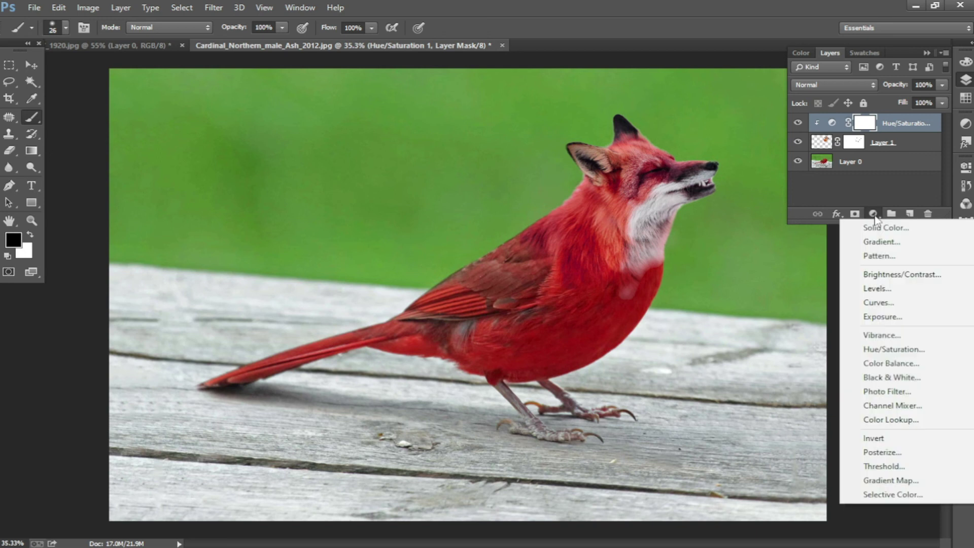
{"action": "left_click", "coordinate": [886, 227]}
{"action": "left_click", "coordinate": [763, 135]}
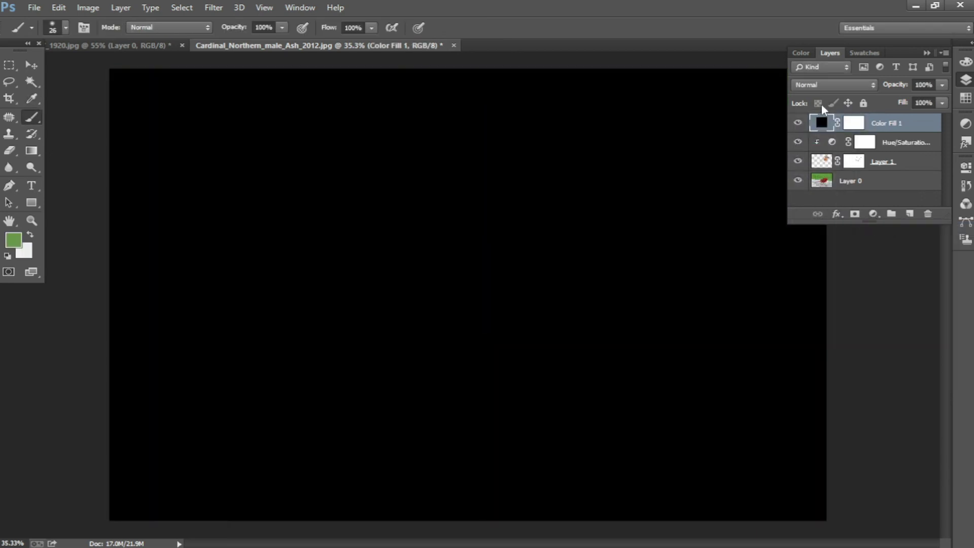
{"action": "left_click", "coordinate": [832, 85]}
{"action": "left_click", "coordinate": [826, 149]}
{"action": "left_click_drag", "start_coordinate": [942, 103], "coordinate": [879, 120]}
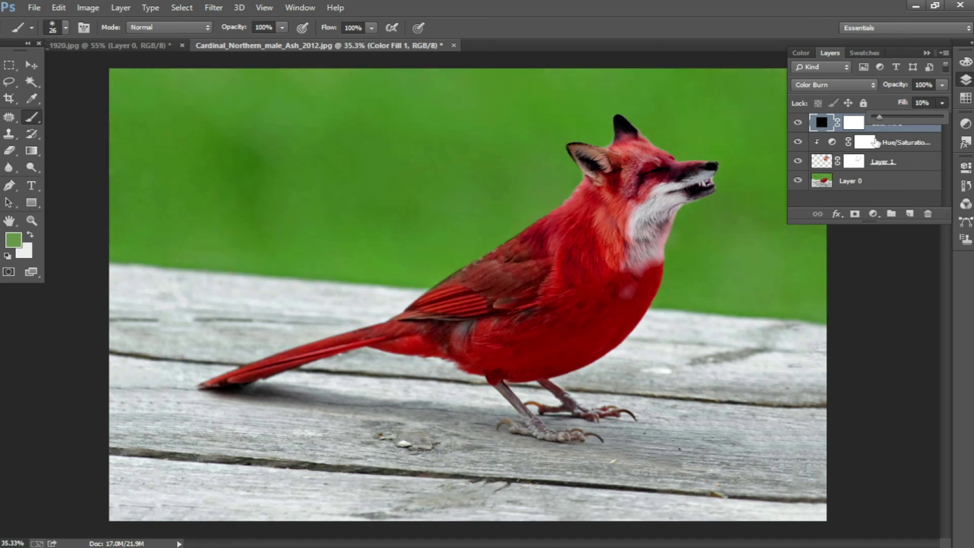
{"action": "left_click", "coordinate": [872, 213]}
Add a Brightness/Contrast layer at brightness 12 and contrast 17, then fit the image on screen.
{"action": "left_click", "coordinate": [886, 275]}
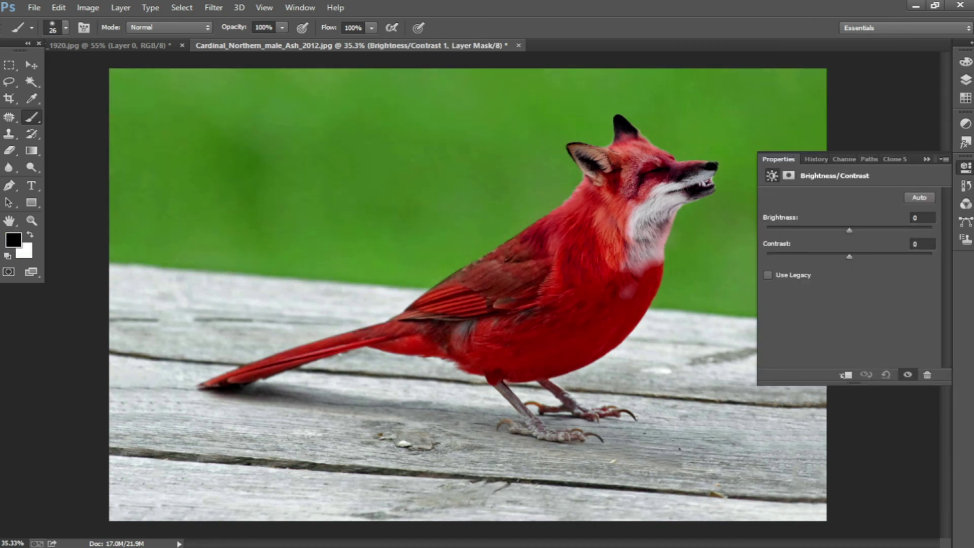
{"action": "scroll", "coordinate": [672, 429], "scroll_direction": "up", "scroll_amount": 1}
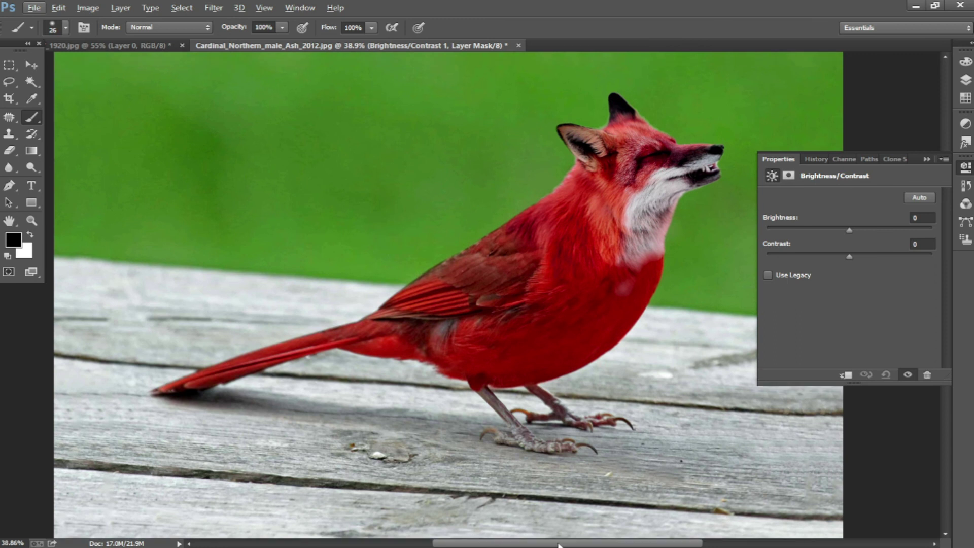
{"action": "left_click_drag", "start_coordinate": [558, 544], "coordinate": [570, 544]}
{"action": "mouse_move", "coordinate": [845, 255]}
{"action": "left_mouse_down"}
{"action": "mouse_move", "coordinate": [861, 256]}
{"action": "mouse_move", "coordinate": [856, 230]}
{"action": "left_mouse_up"}
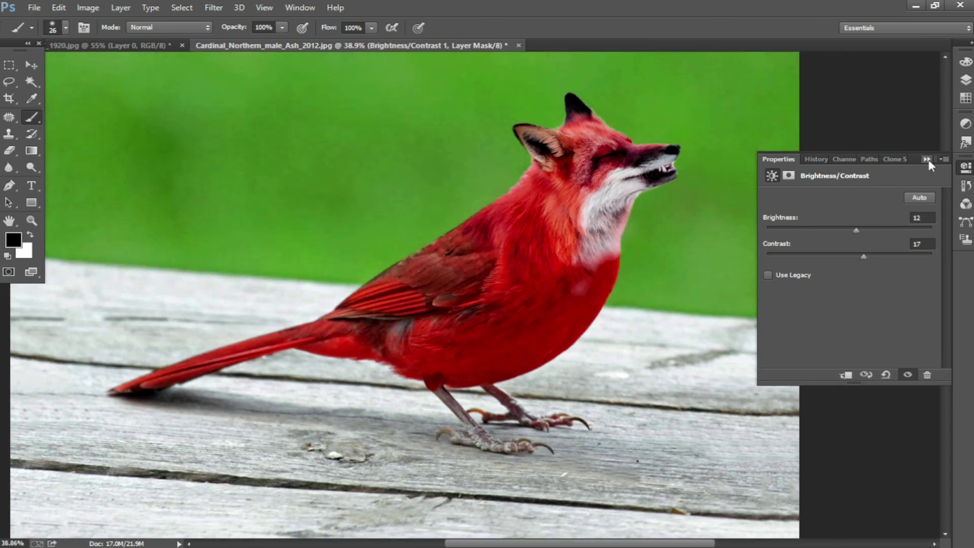
{"action": "left_click", "coordinate": [926, 158]}
{"action": "key", "text": "ctrl+0"}
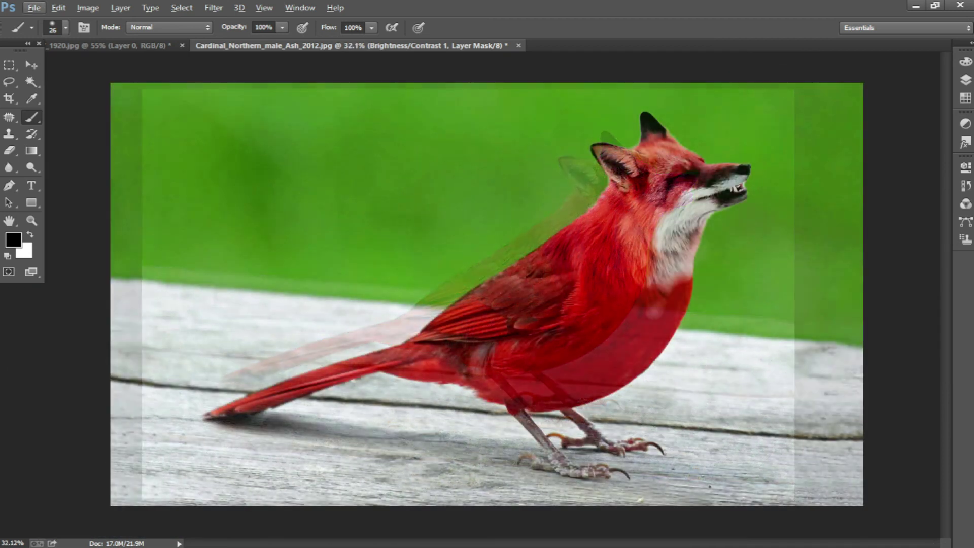